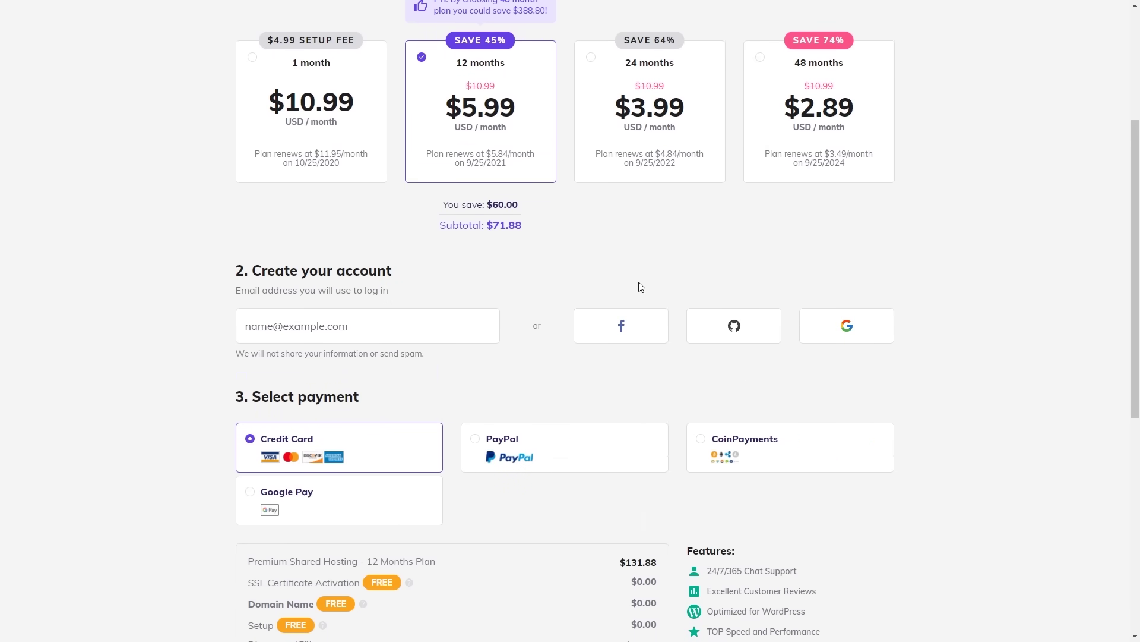
Step: Apply the coupon code HA10 to the 12-month Premium Shared Hosting order
scroll(471, 453, down, 3)
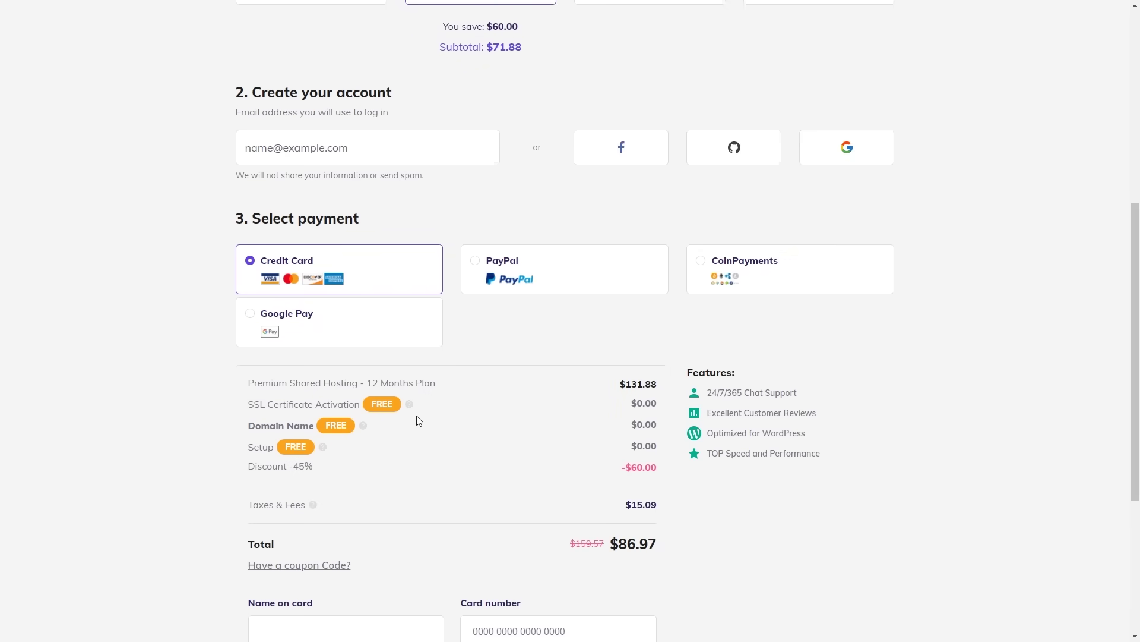
scroll(418, 421, down, 2)
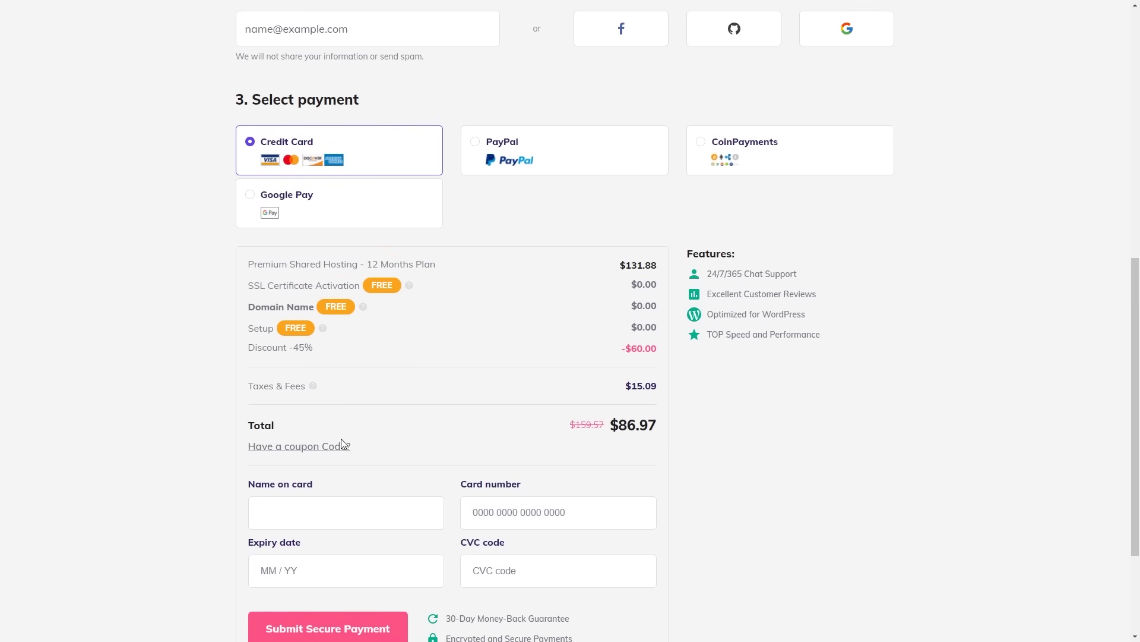
click(317, 446)
text(HA)
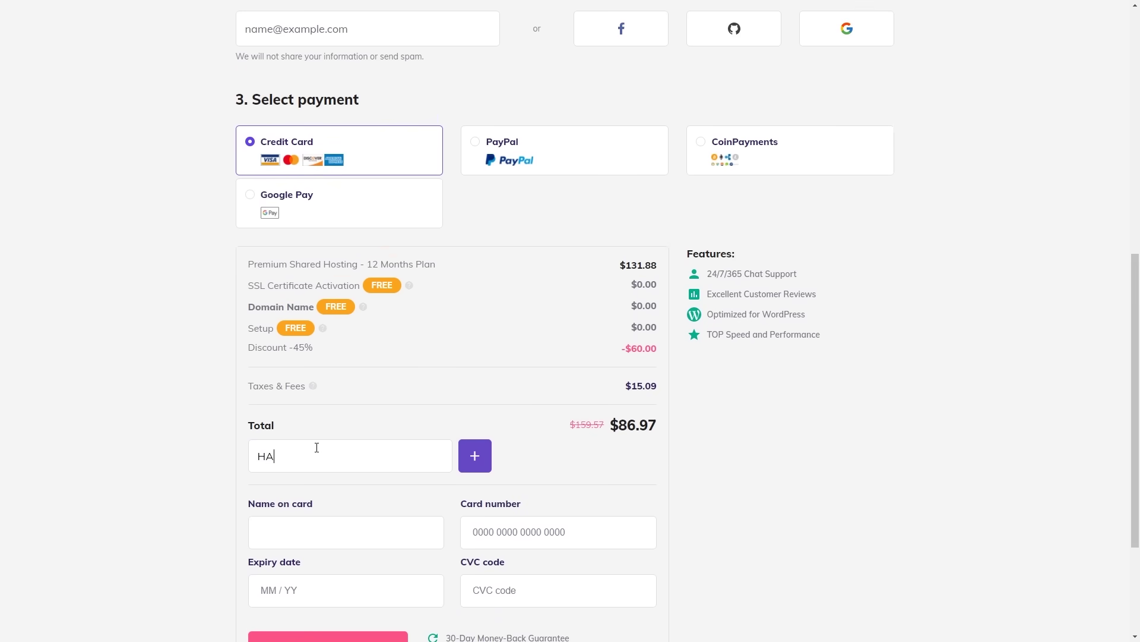
text(10)
click(476, 457)
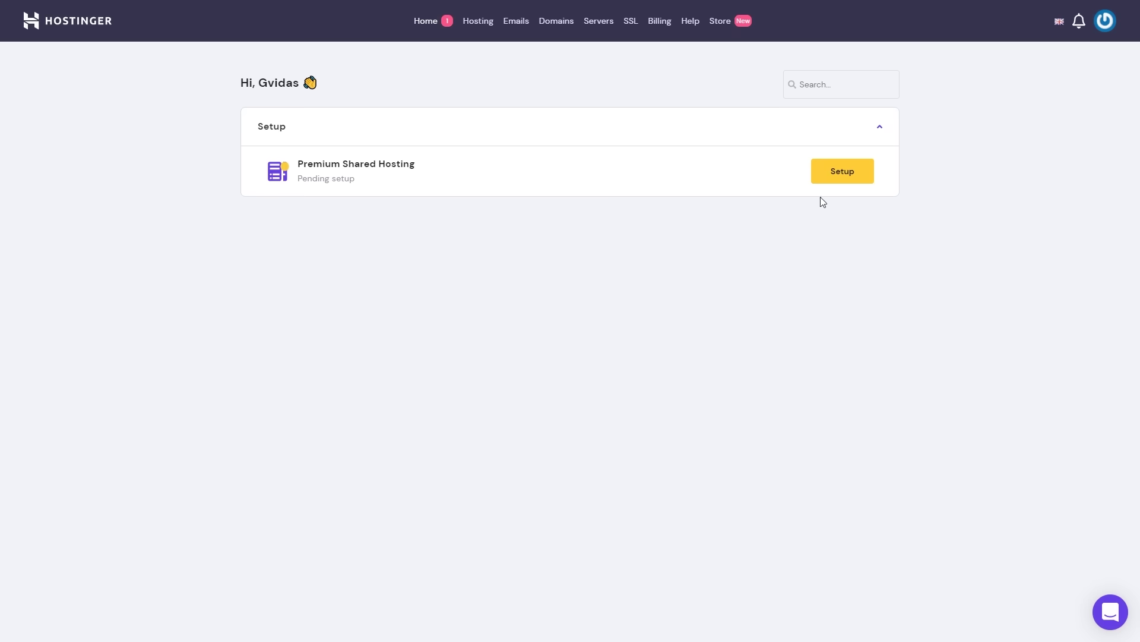
Step: Start the guided setup of the pending Premium Shared Hosting plan and choose to claim a free domain
click(839, 179)
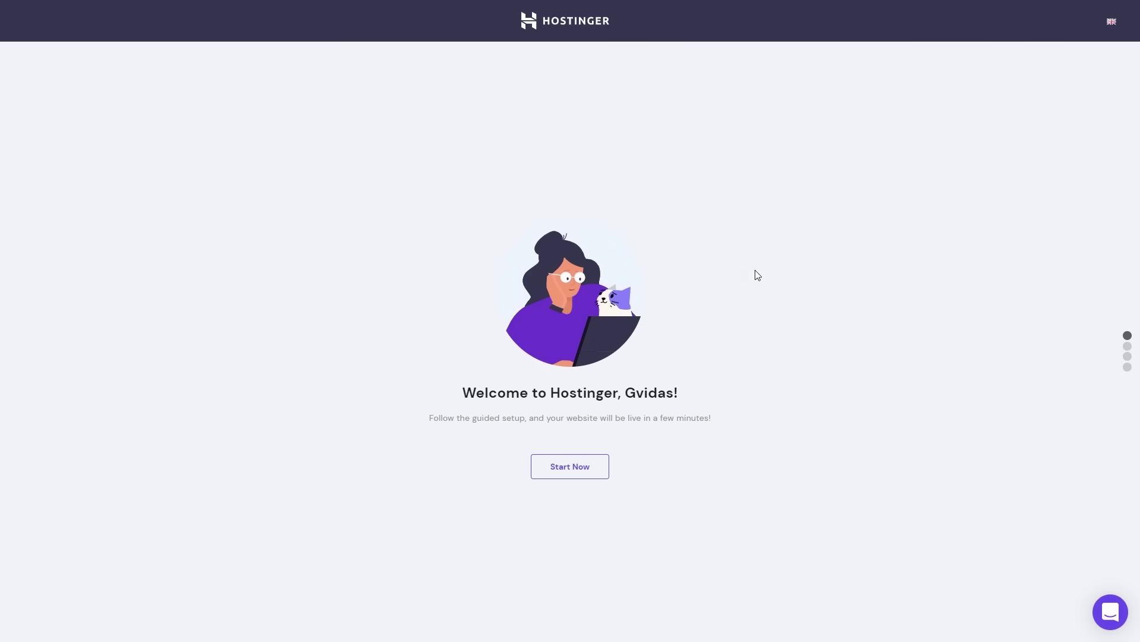
click(571, 465)
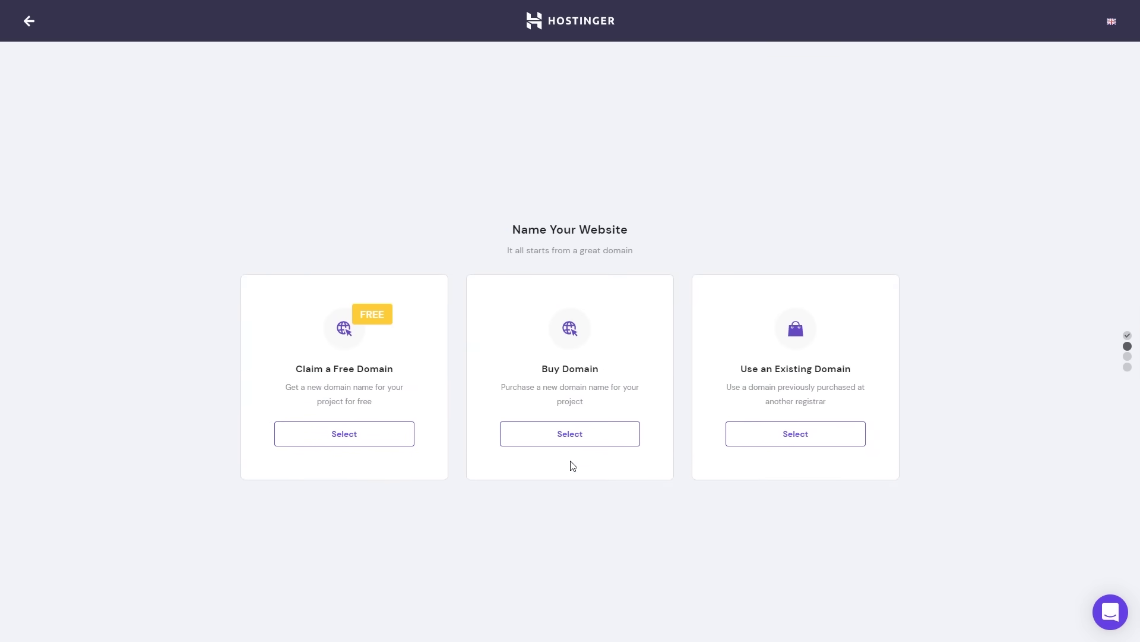
click(395, 444)
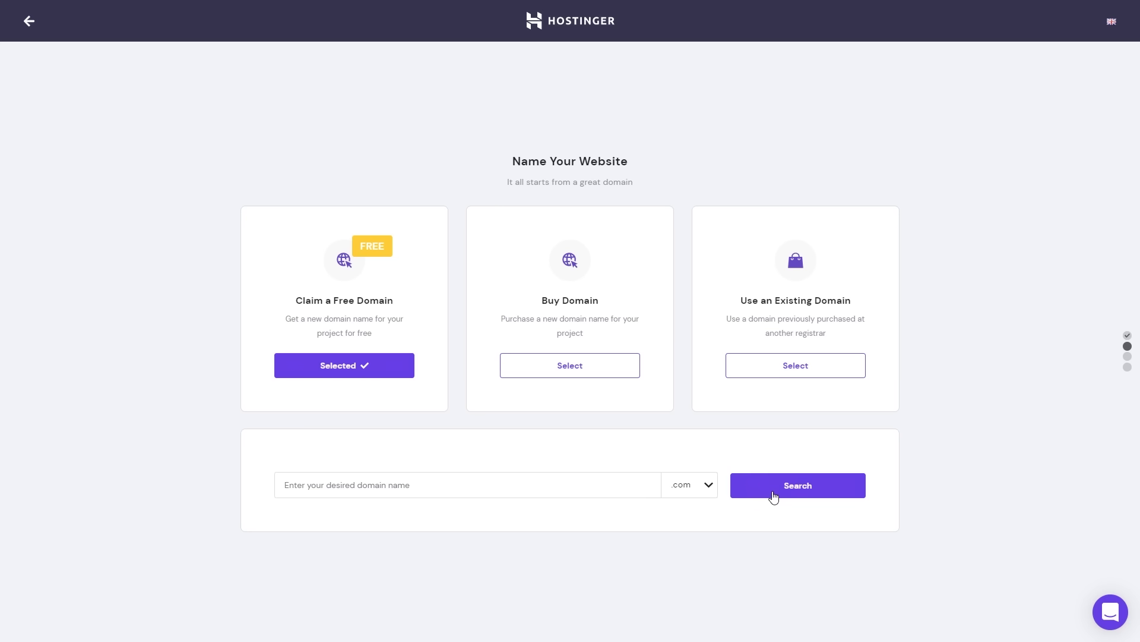
Step: Search for the free domain academytutorlal with the .online extension and continue with it as the website's name
click(708, 488)
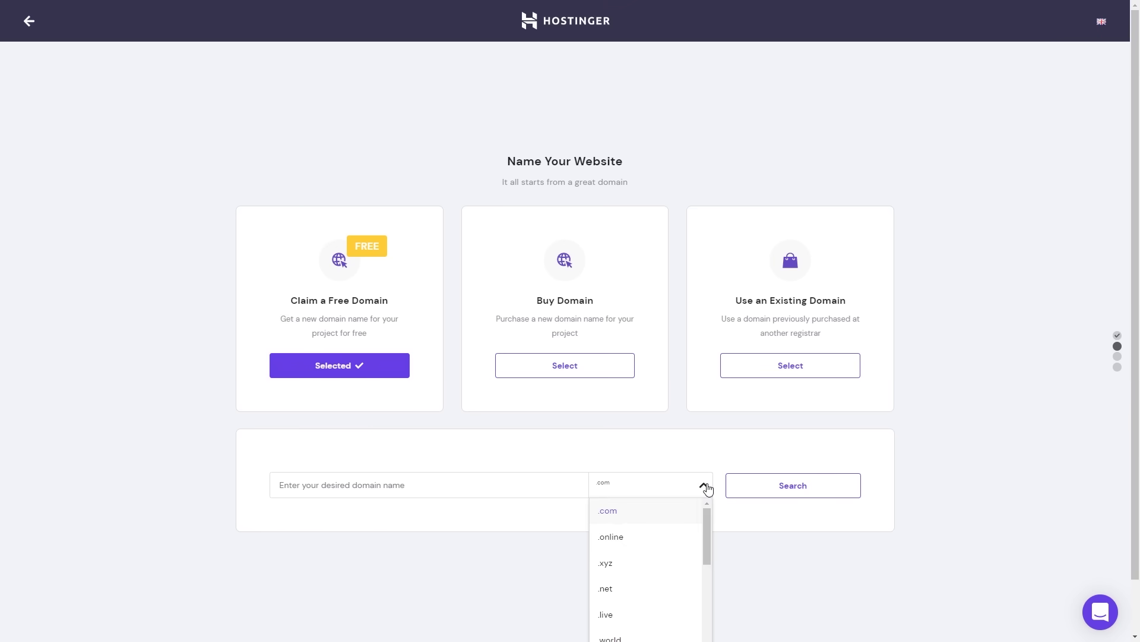
click(668, 543)
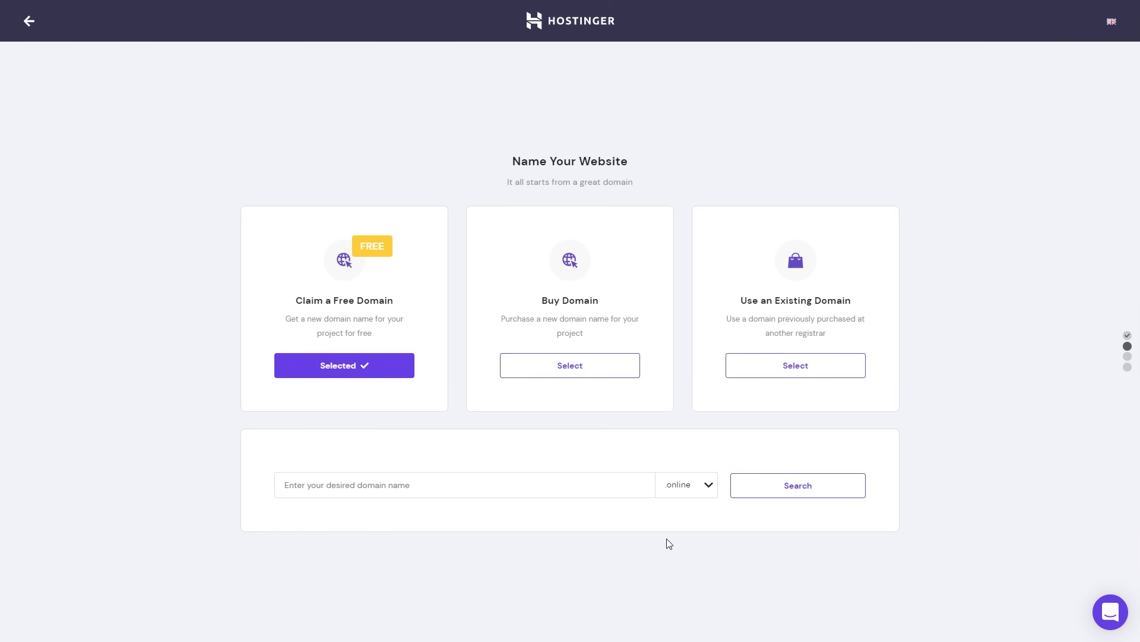
click(589, 488)
text(academytutorial)
click(800, 491)
click(802, 496)
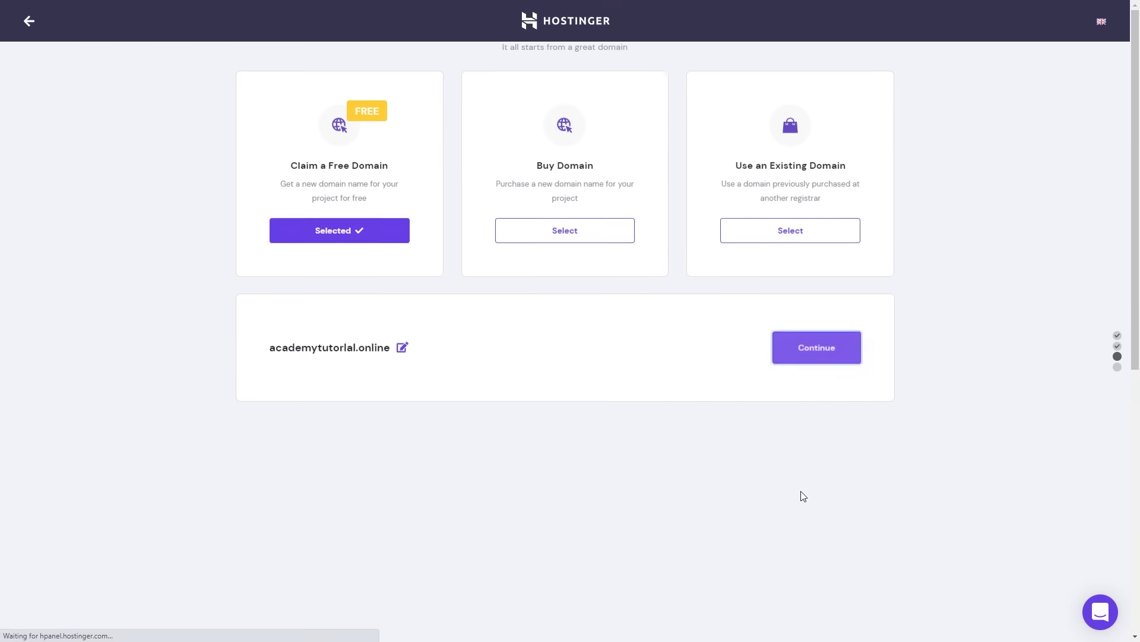
click(459, 442)
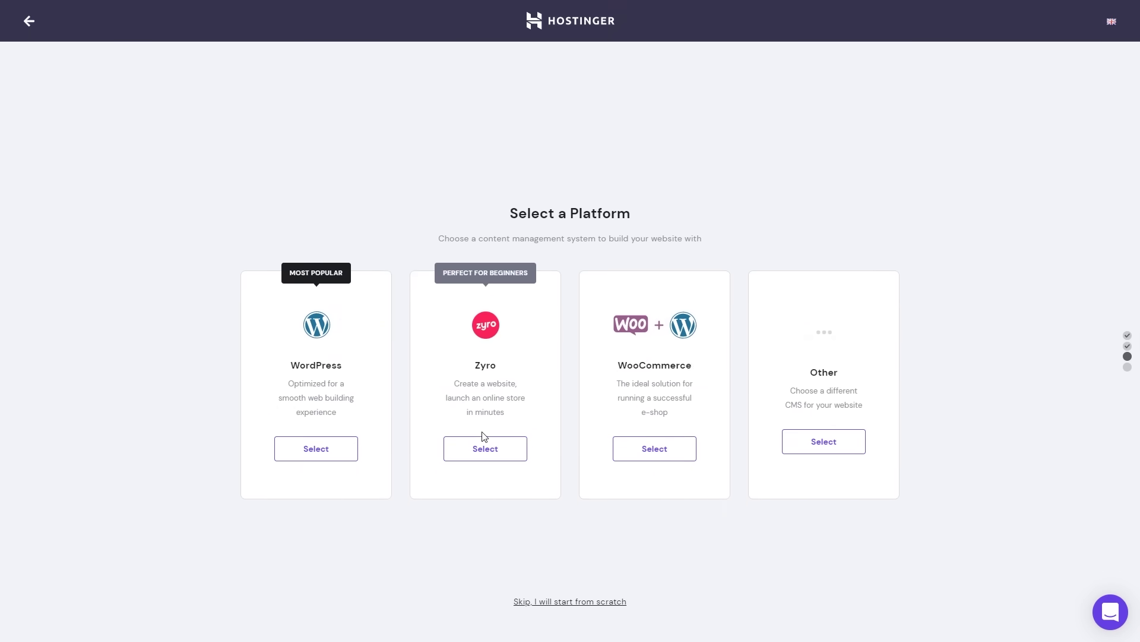
Step: Choose WordPress as the platform and create its admin account by pasting the password, keeping the prefilled email
click(351, 452)
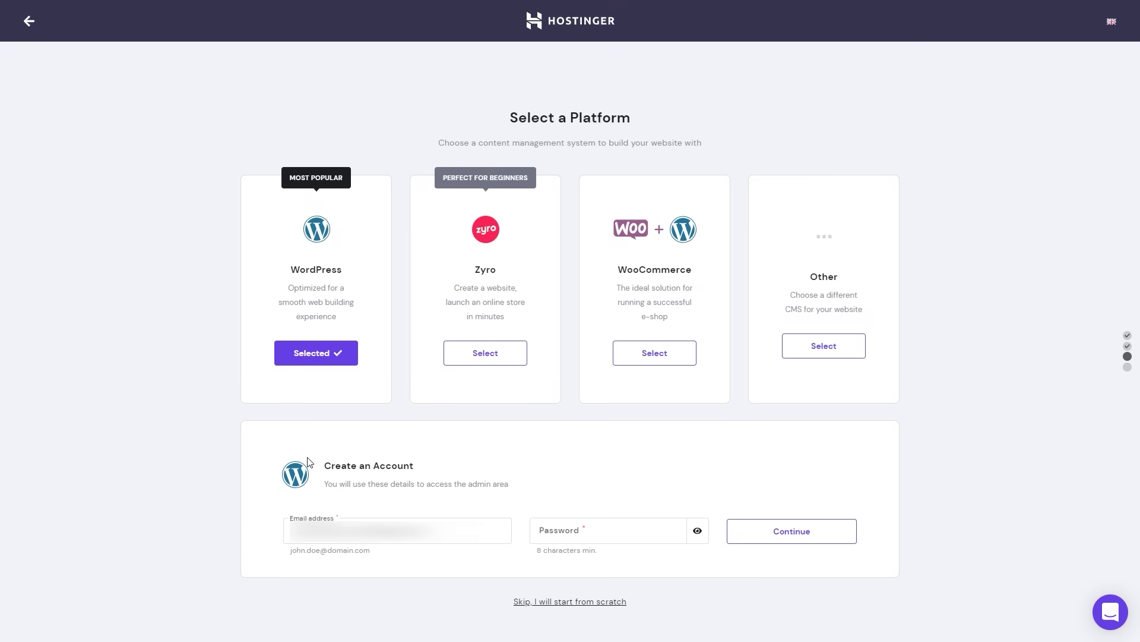
key(Tab)
key(ctrl+v)
click(803, 537)
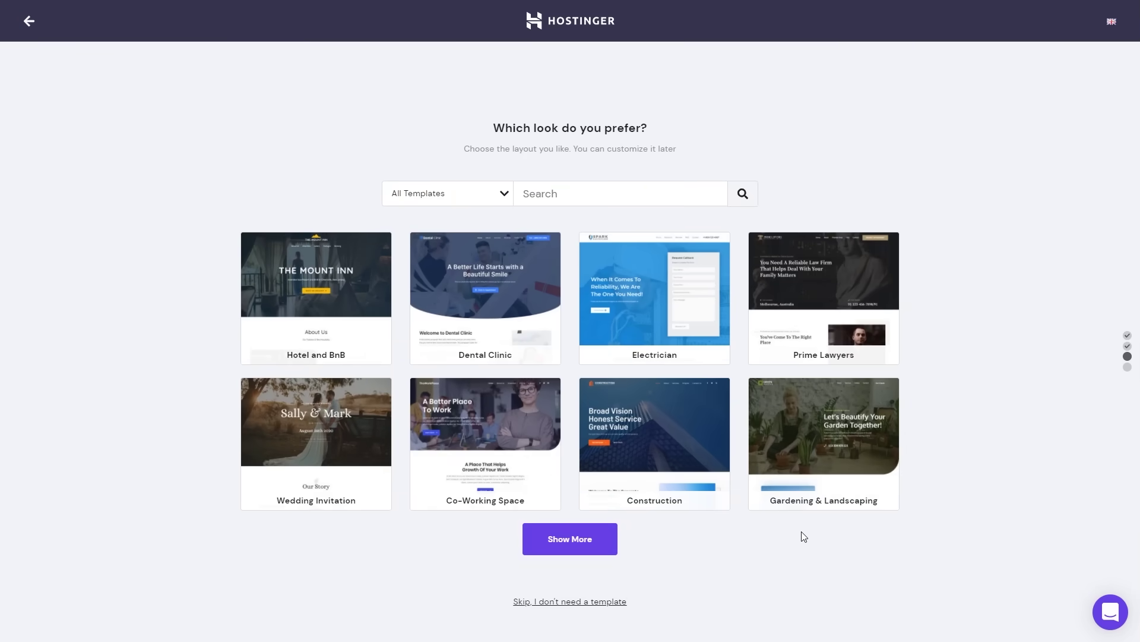
Step: Browse more website templates, choose the Yoga Instructor template, and finish the website setup
click(591, 554)
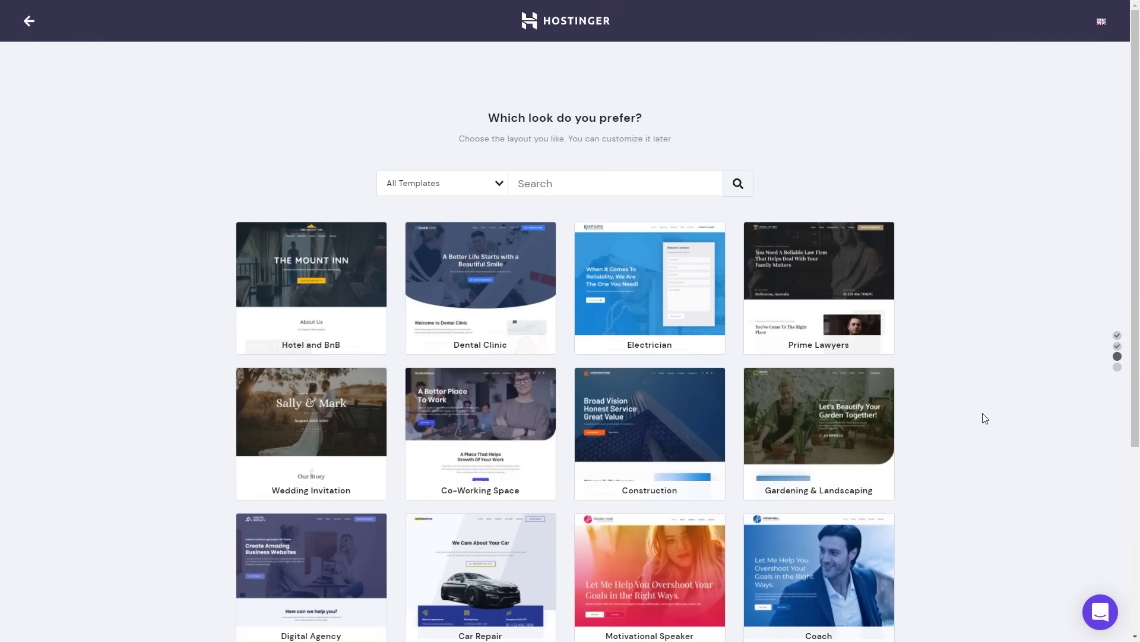
scroll(984, 417, down, 5)
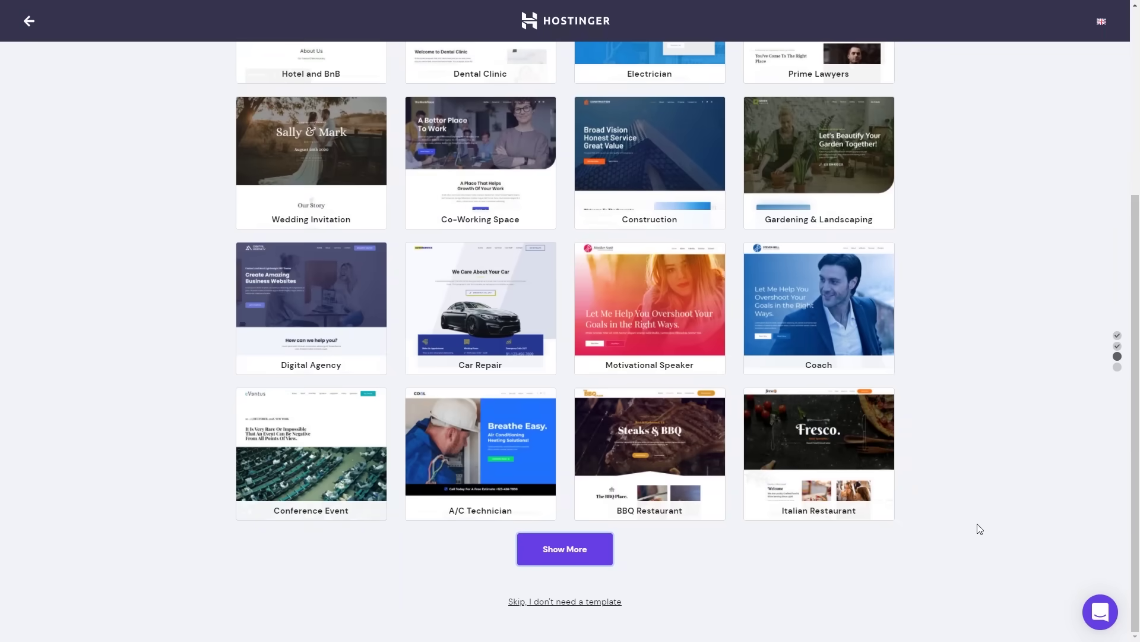
click(575, 547)
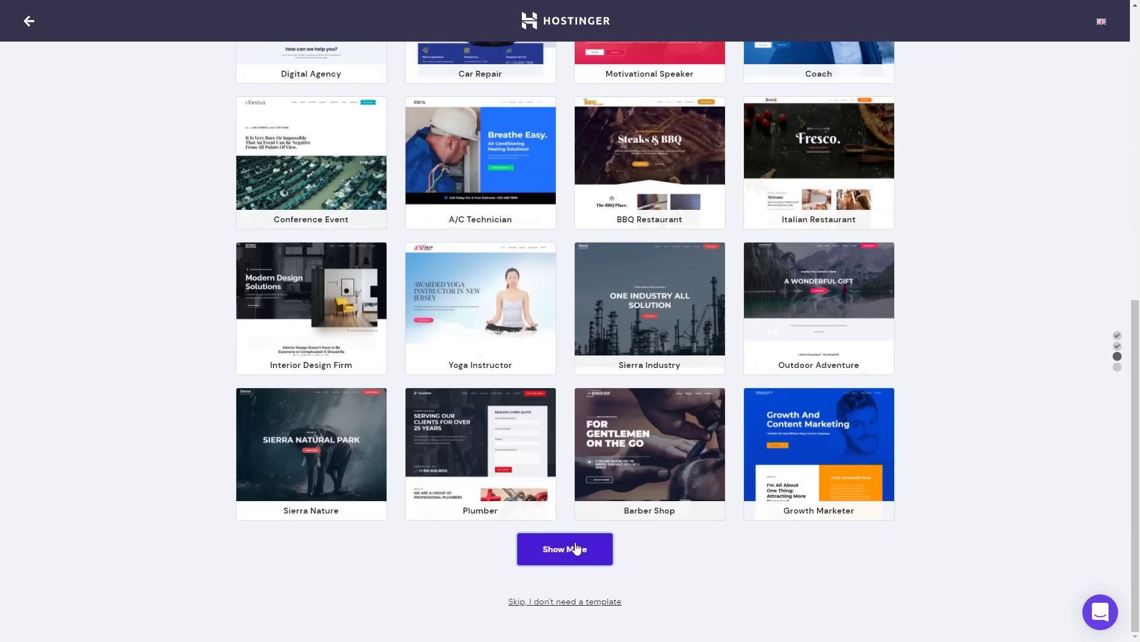
mouse_move(499, 312)
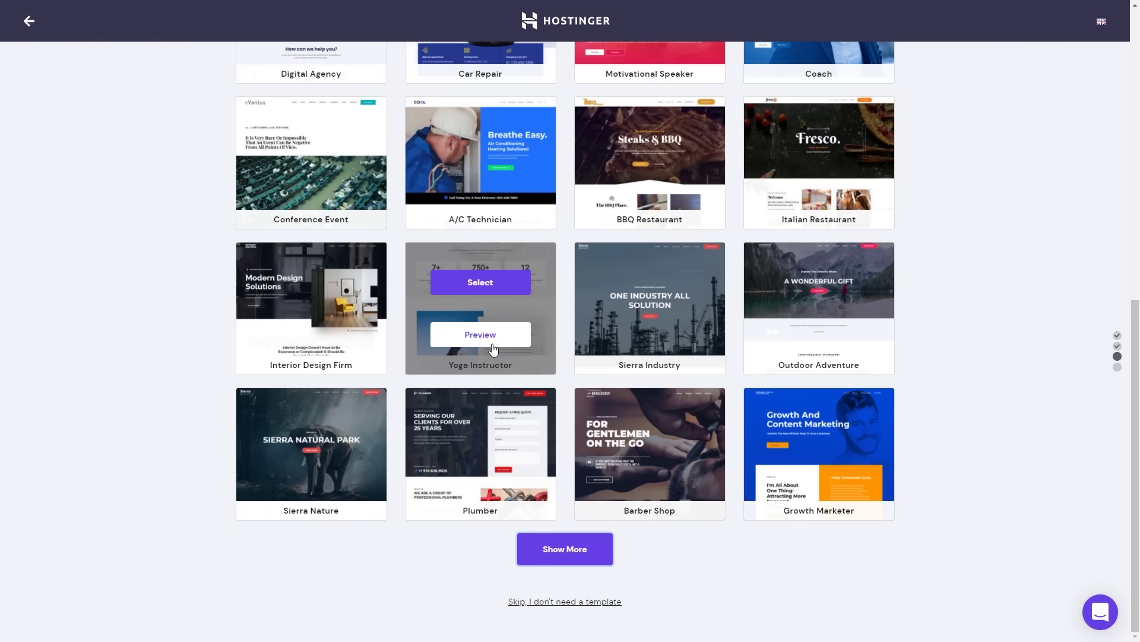
click(486, 283)
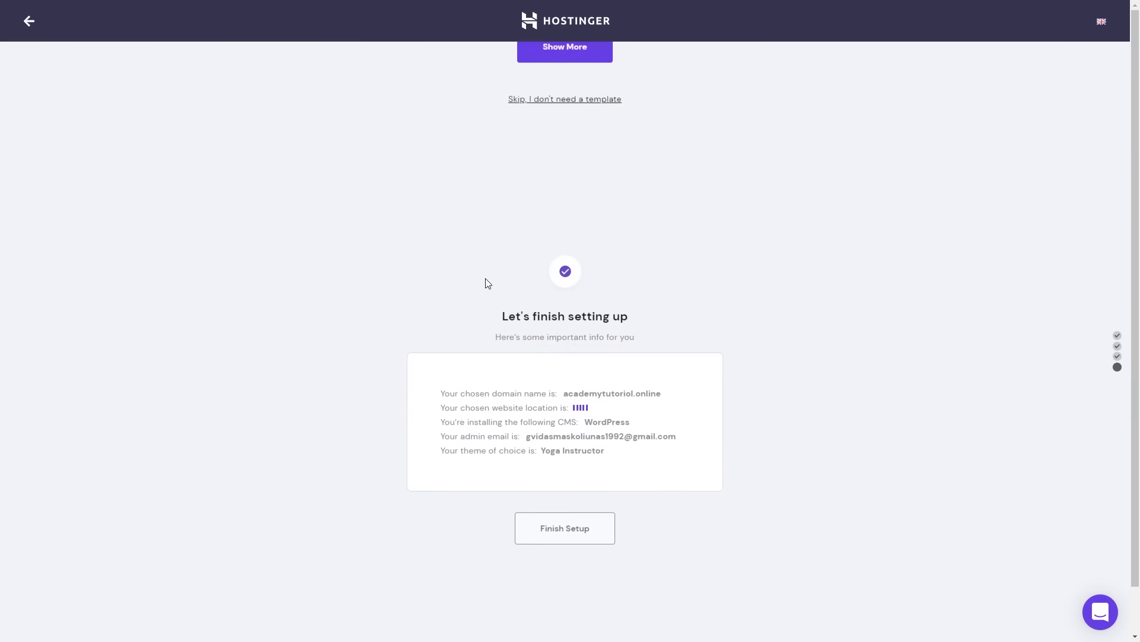
click(570, 478)
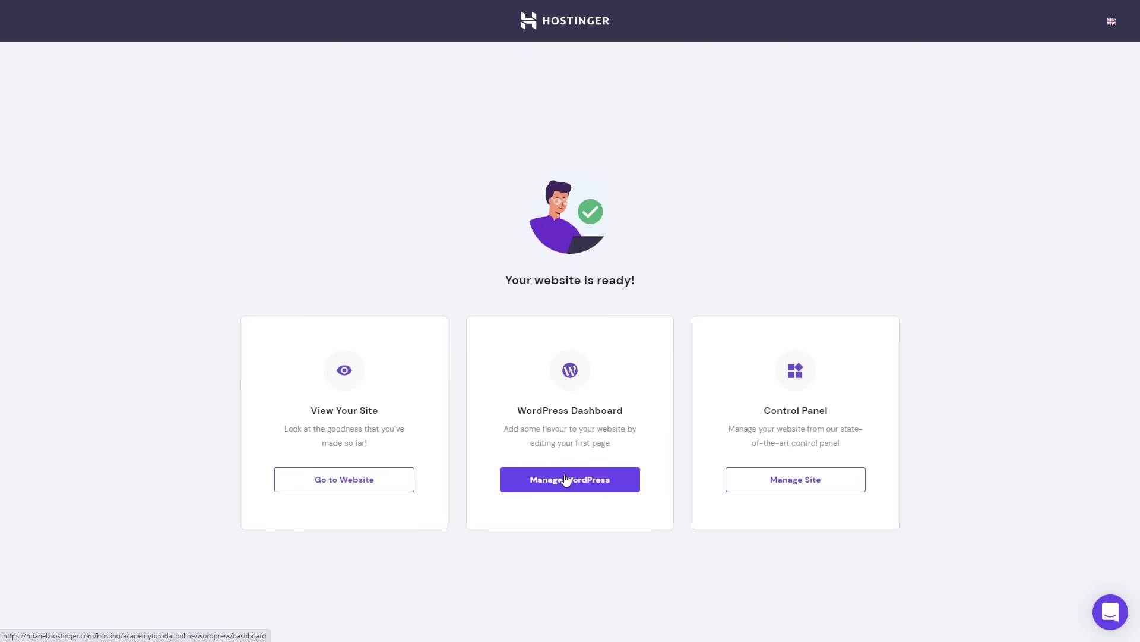
Step: Open the site's control panel and complete the domain registration for academytutorlal.online with the prefilled contact details
click(768, 491)
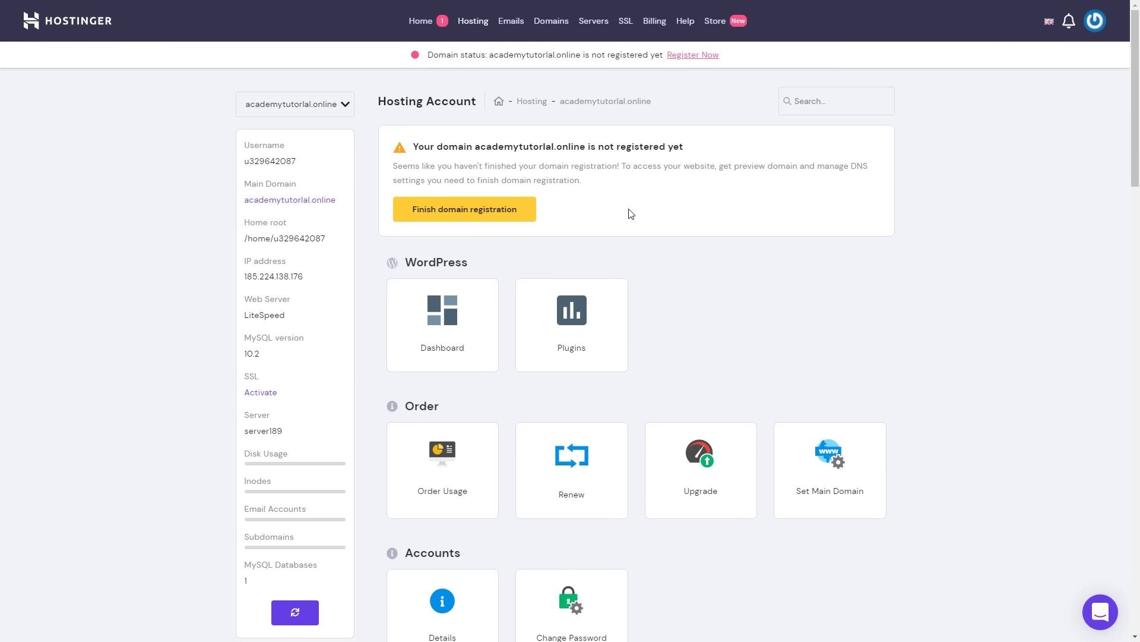
click(511, 215)
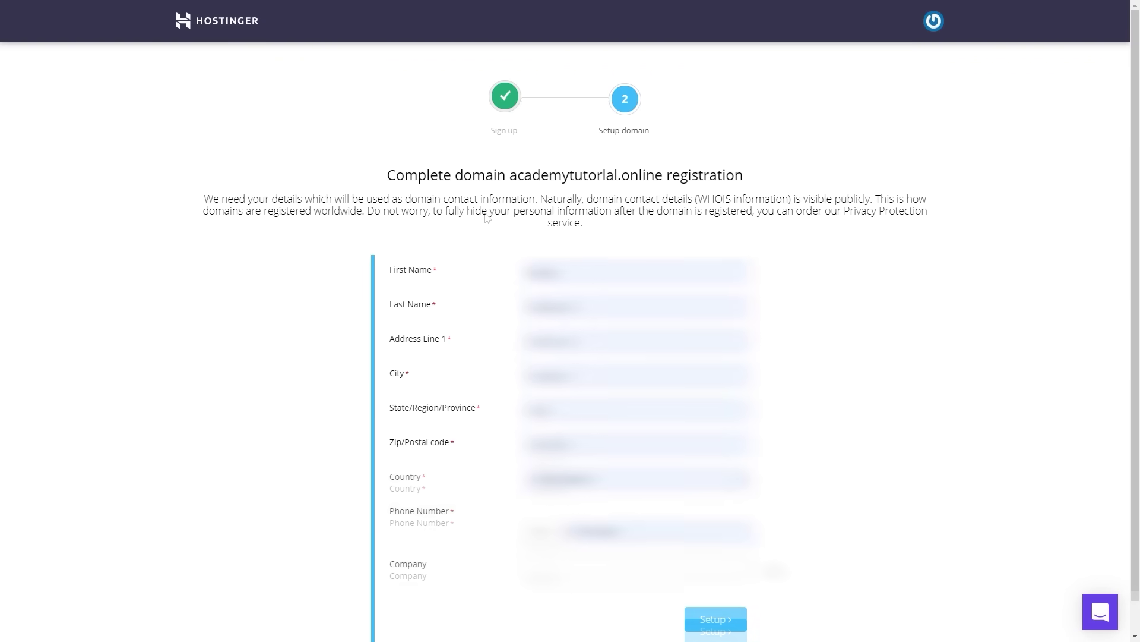
click(718, 612)
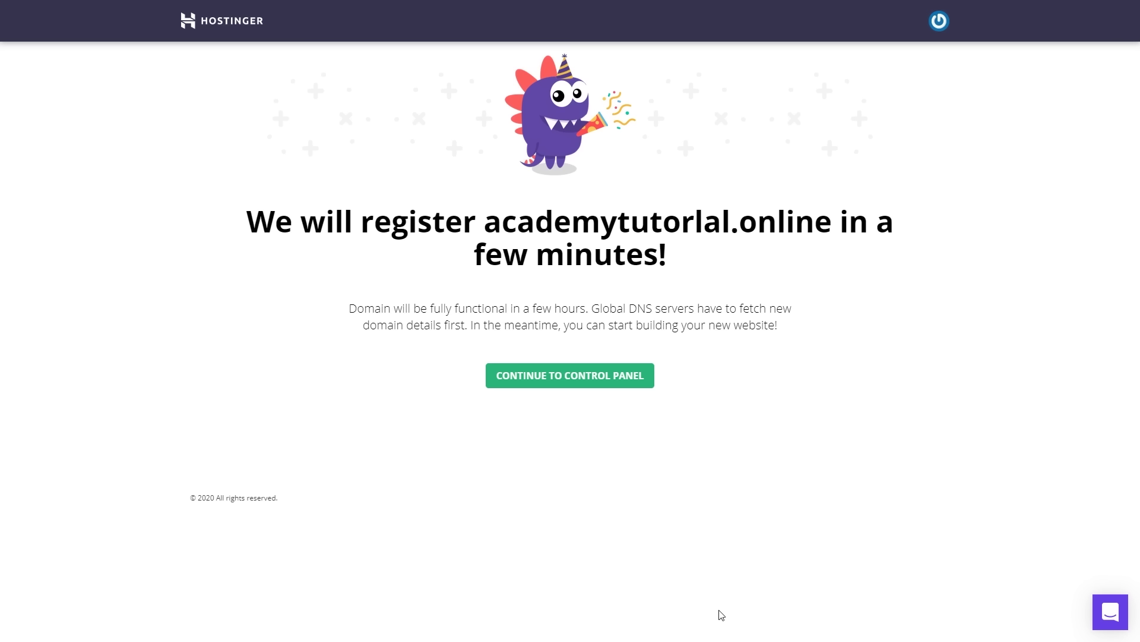
click(590, 383)
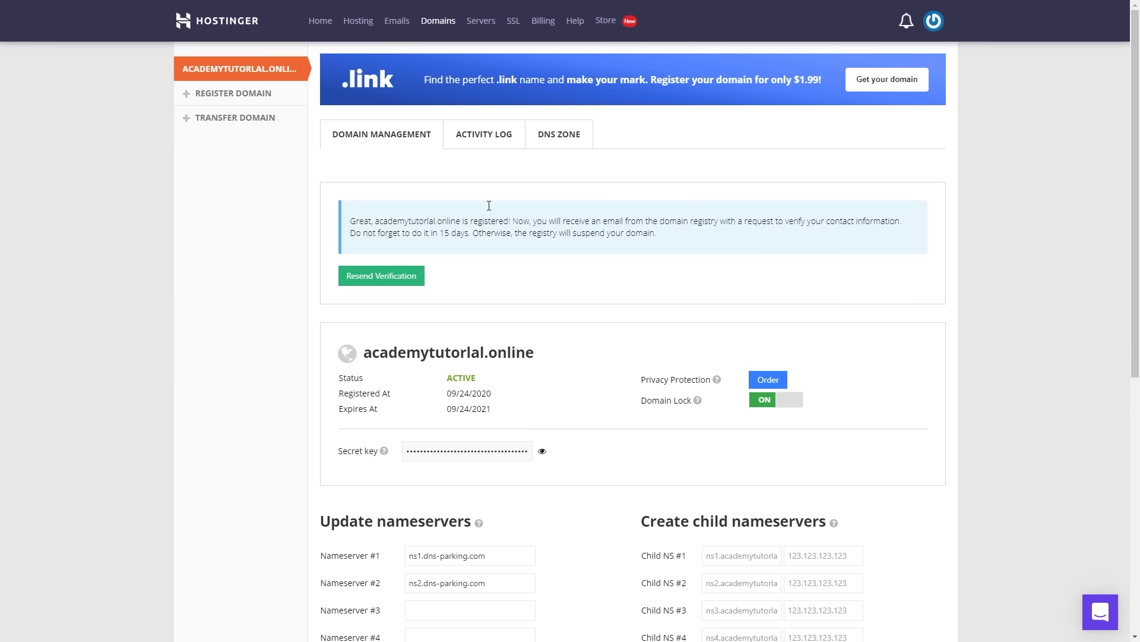
Step: Open the hosting management for academytutorlal.online and go to its SSL settings
click(354, 24)
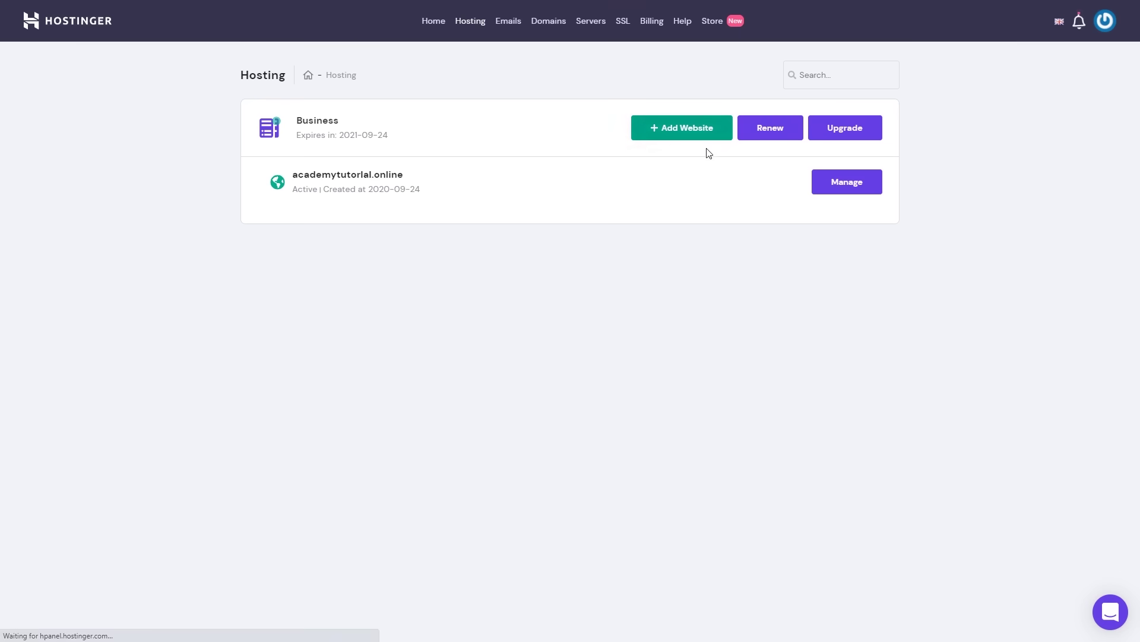
click(847, 182)
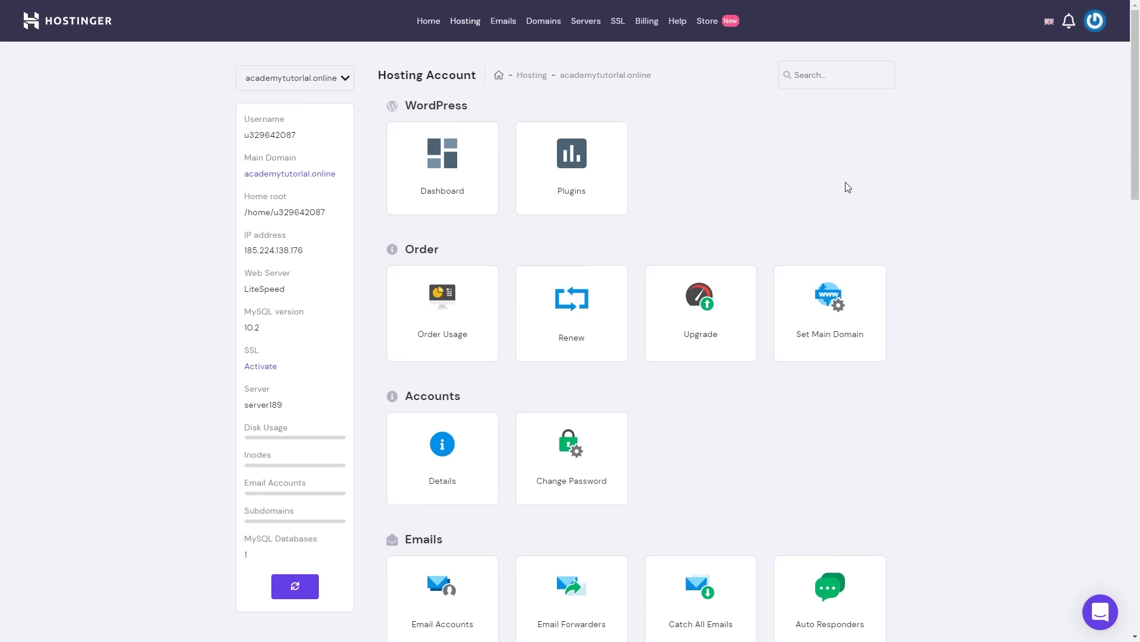
scroll(848, 187, down, 12)
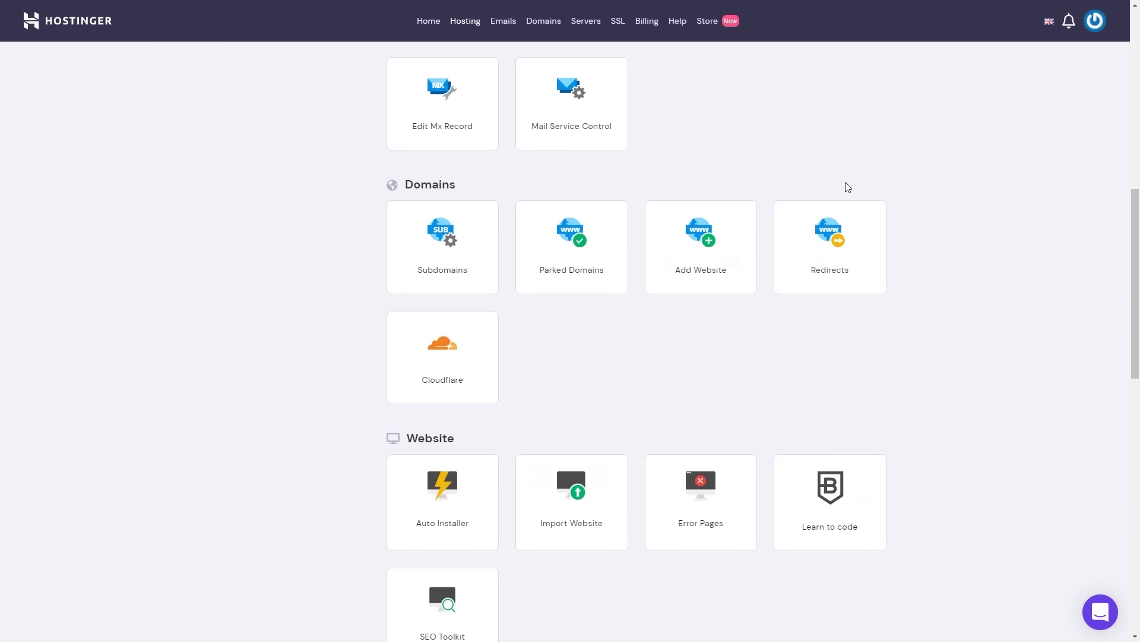
scroll(848, 187, down, 9)
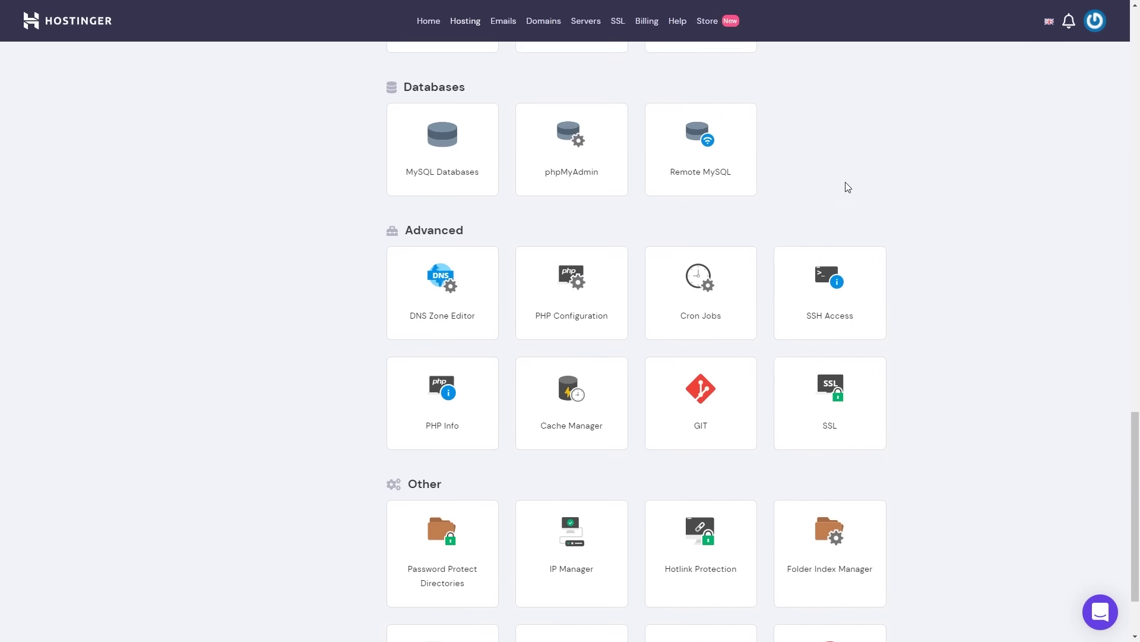
click(842, 397)
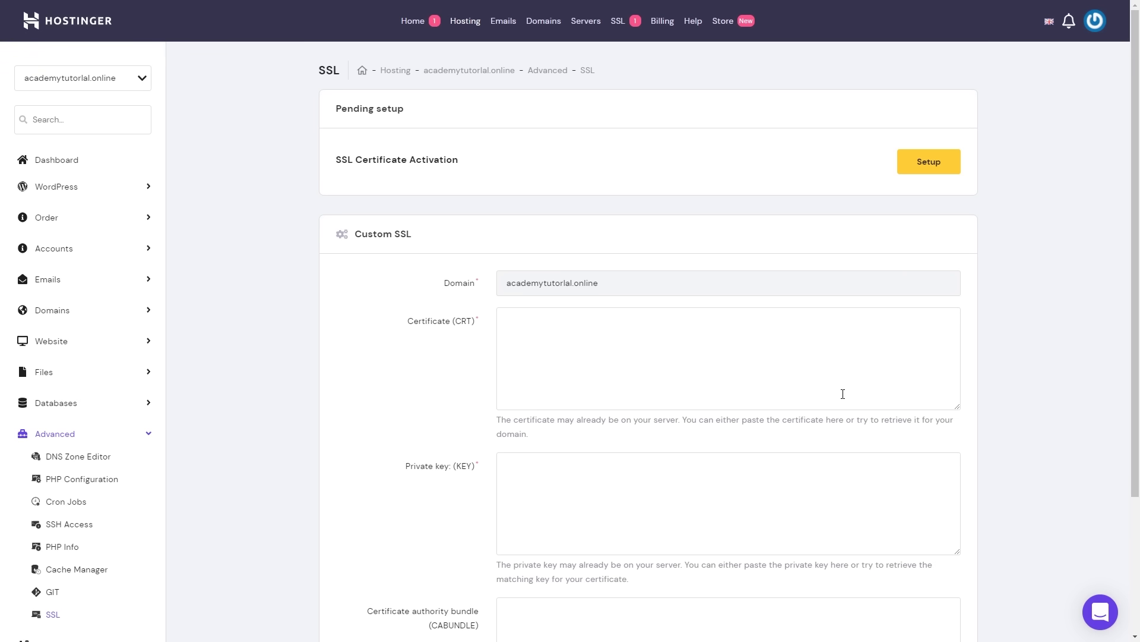
Step: Set up the pending SSL certificate activation and install the certificate on academytutorlal.online
click(944, 165)
click(566, 356)
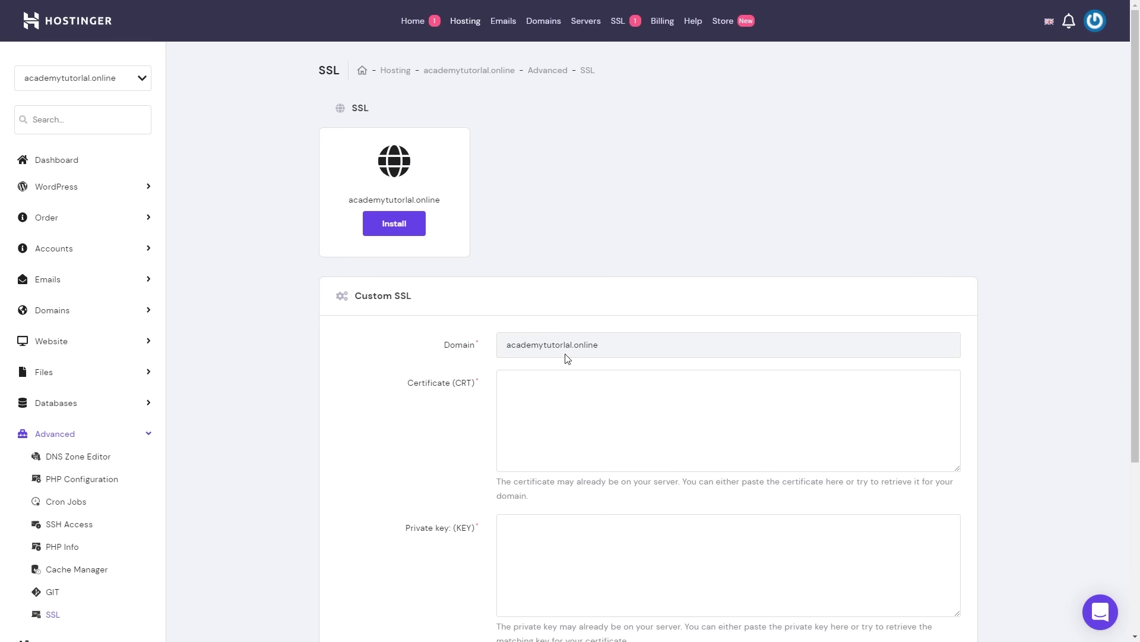
click(407, 229)
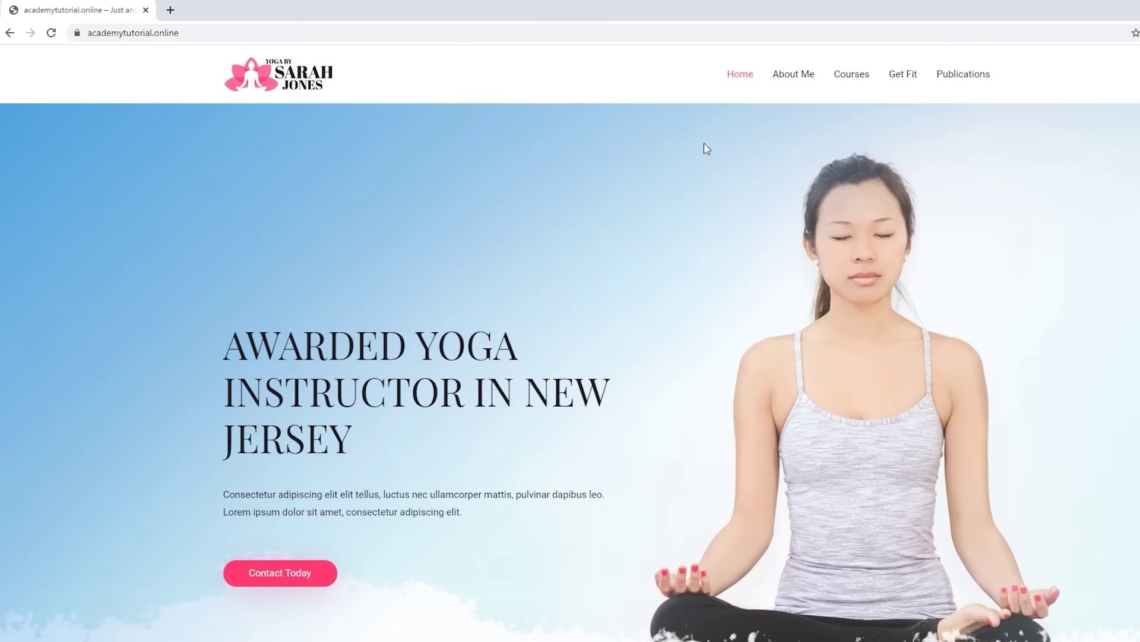
Step: Look through the sections of the new yoga website's homepage and return to its beginning
scroll(707, 149, down, 15)
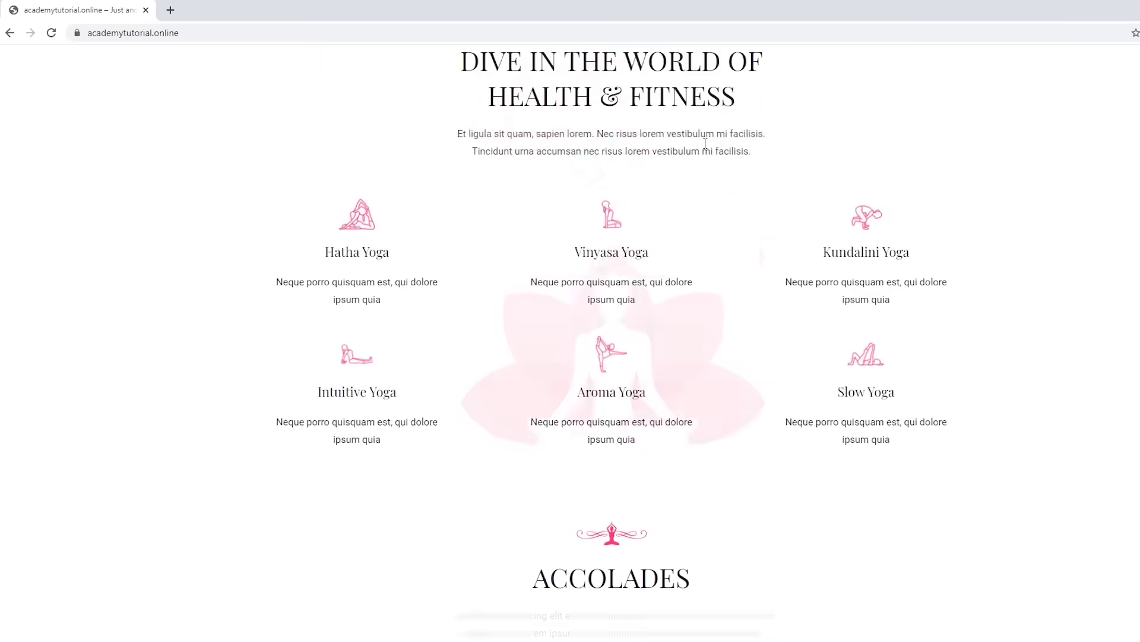
scroll(707, 149, down, 5)
scroll(706, 148, up, 10)
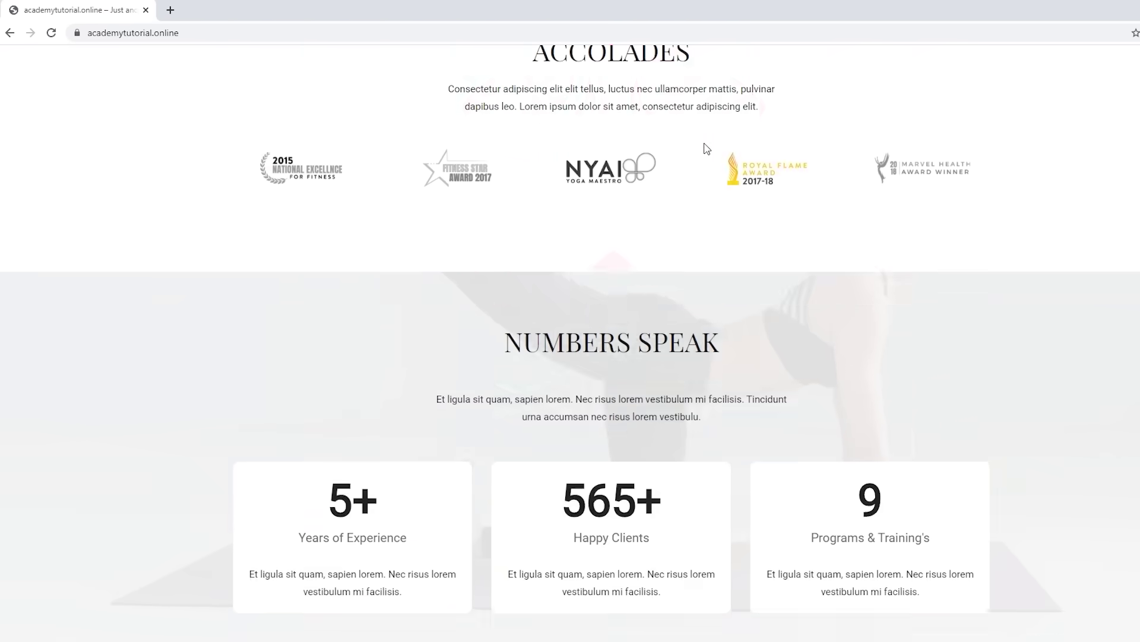
scroll(706, 148, up, 8)
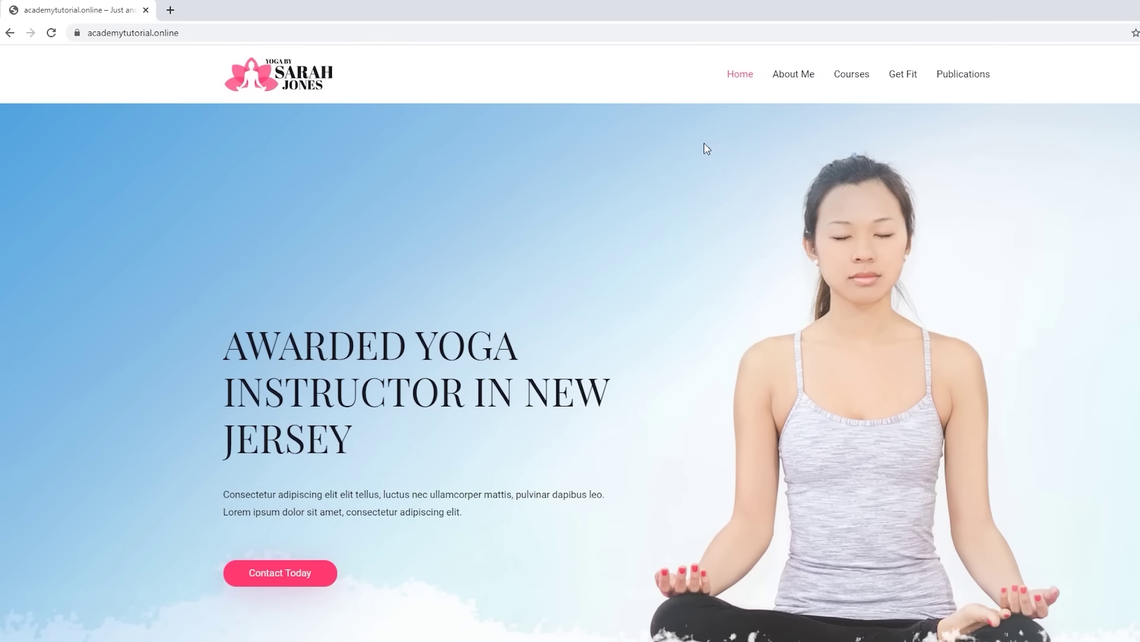
Step: Go to the site's /wp-admin address and log in to WordPress with the prefilled credentials and Remember Me enabled
click(214, 33)
double_click(227, 34)
click(237, 34)
text(/wp-admin)
key(Return)
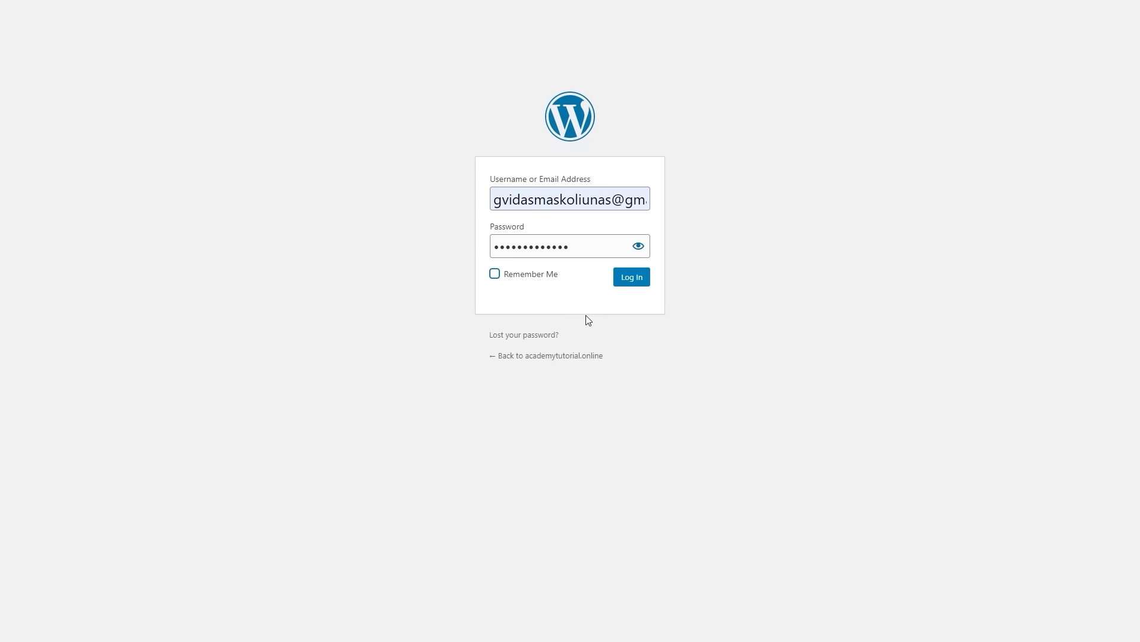
click(495, 274)
click(630, 281)
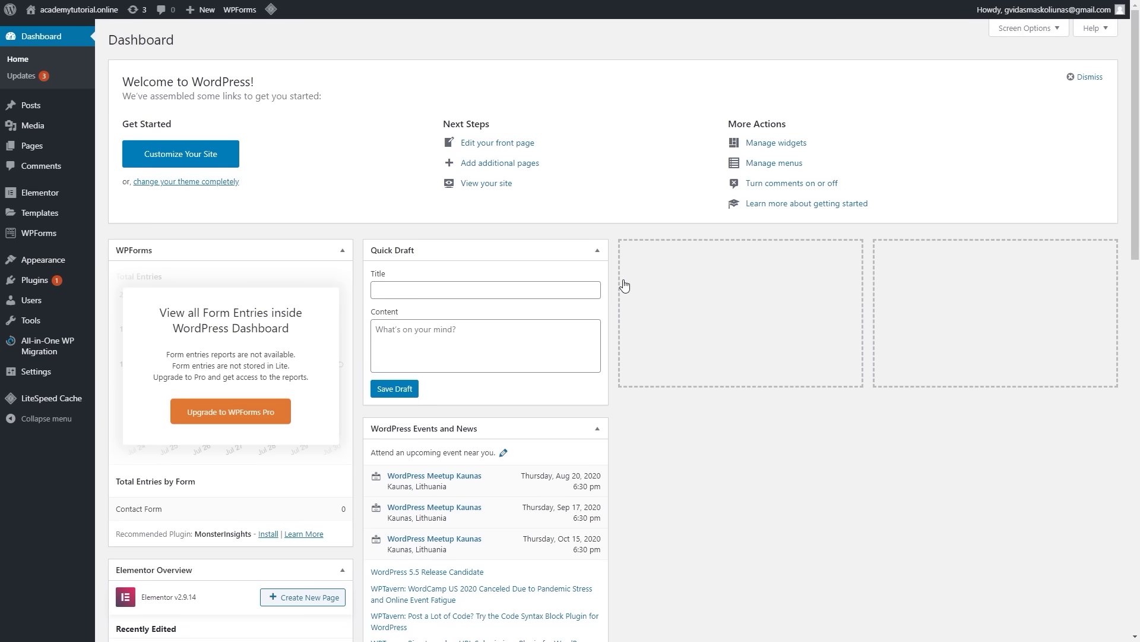
Step: View the live site and look through its Get Fit page, including the contact form and map
mouse_move(71, 9)
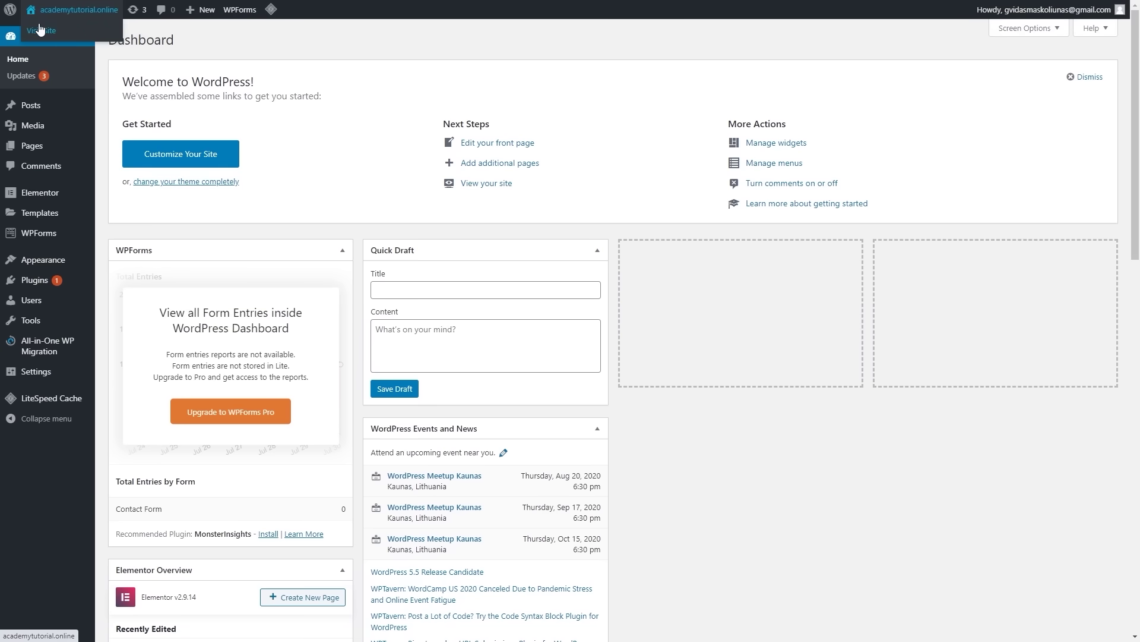
click(39, 31)
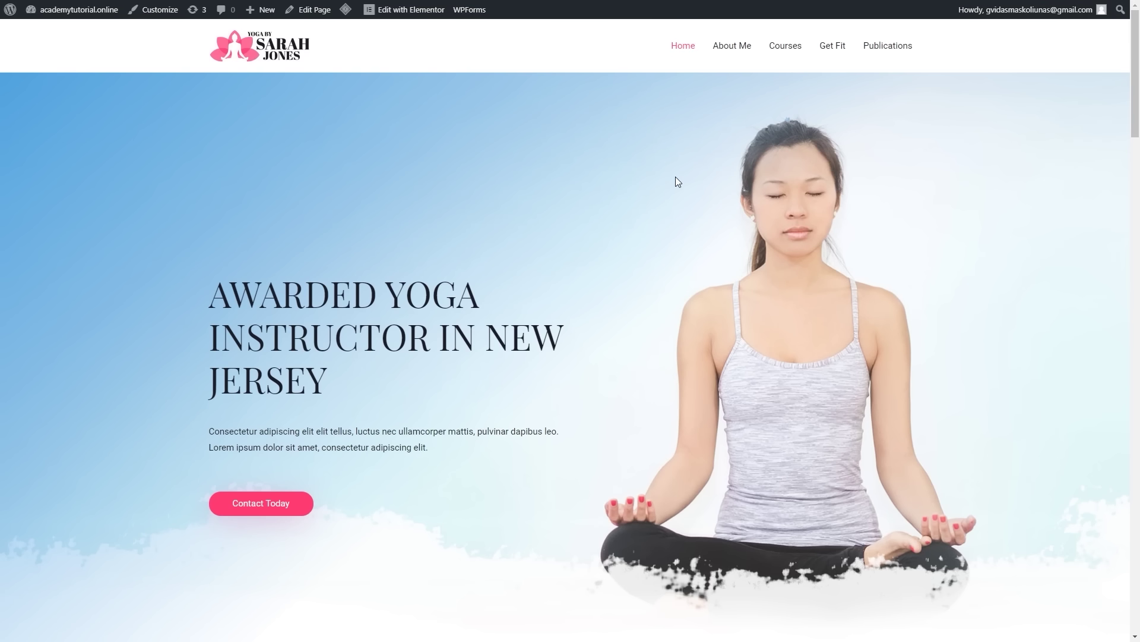
click(841, 46)
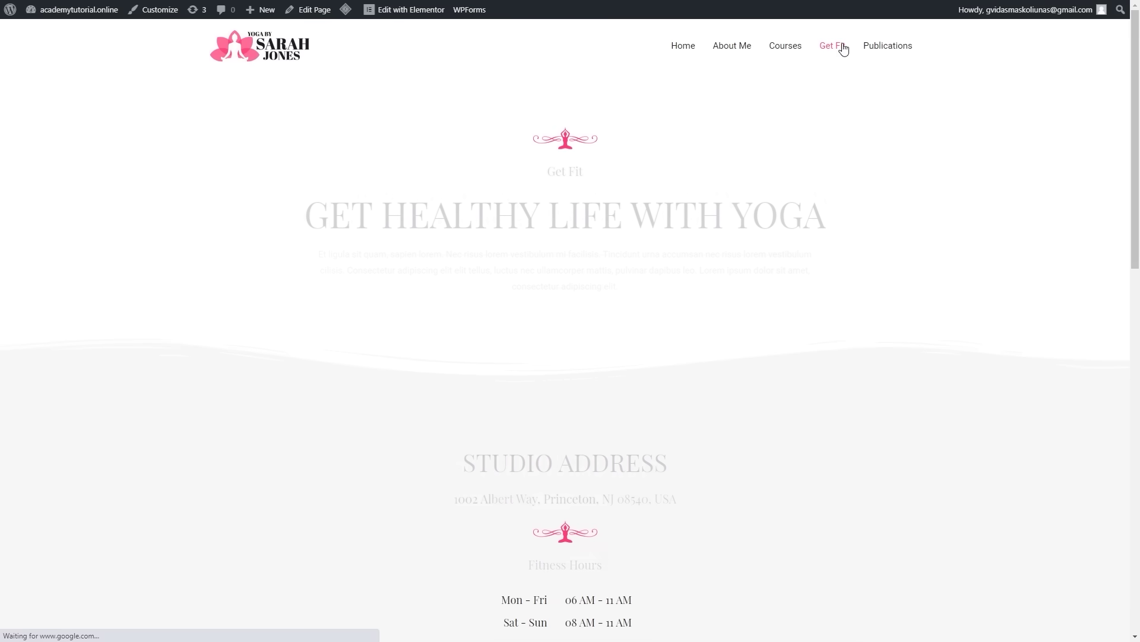
scroll(839, 101, down, 10)
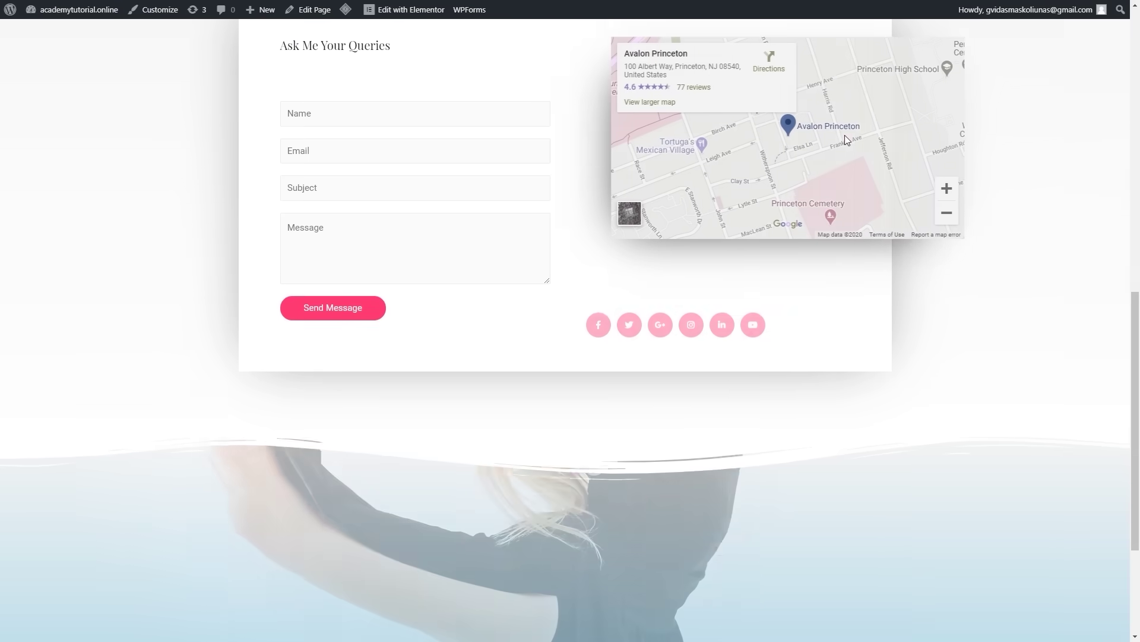
scroll(845, 134, up, 10)
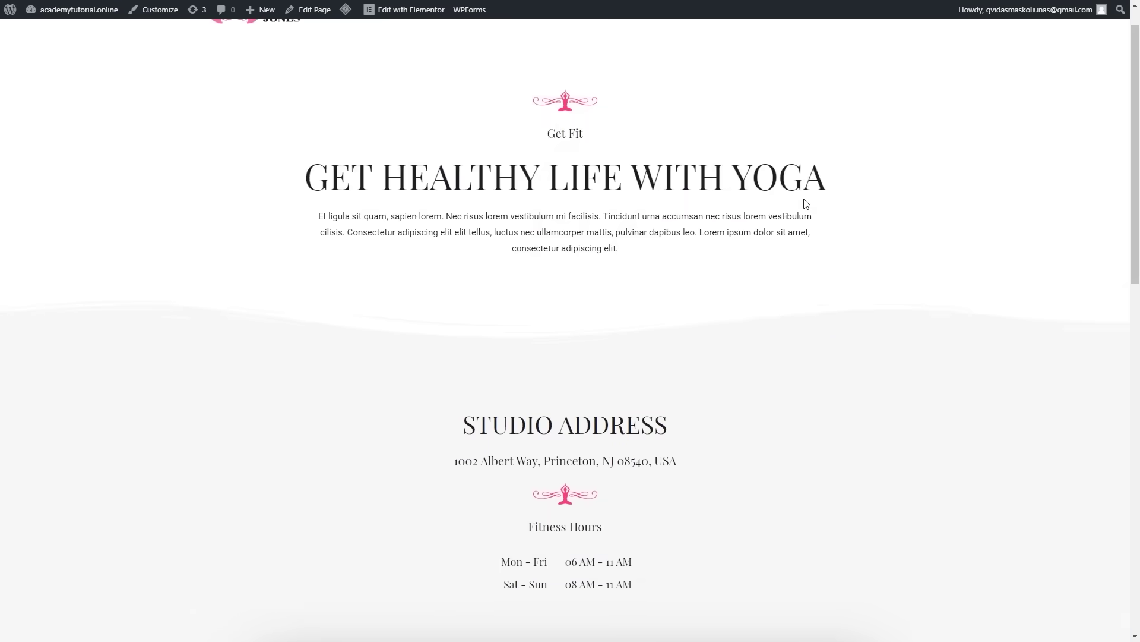
scroll(806, 204, up, 1)
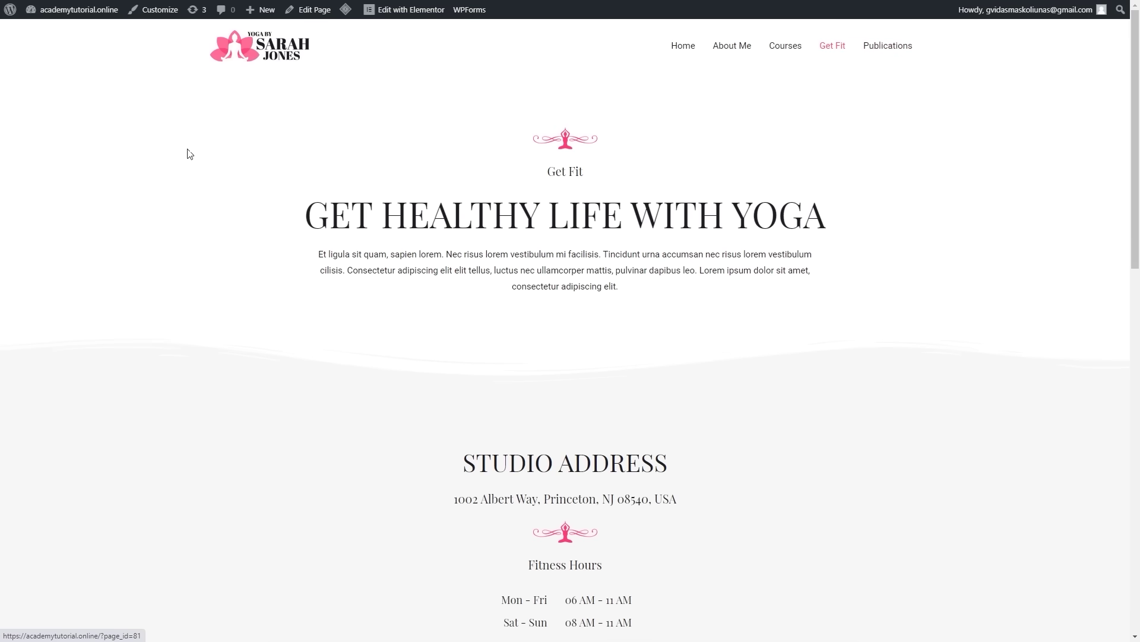
Step: Return to the WordPress dashboard and open the list of all pages
mouse_move(77, 10)
click(52, 33)
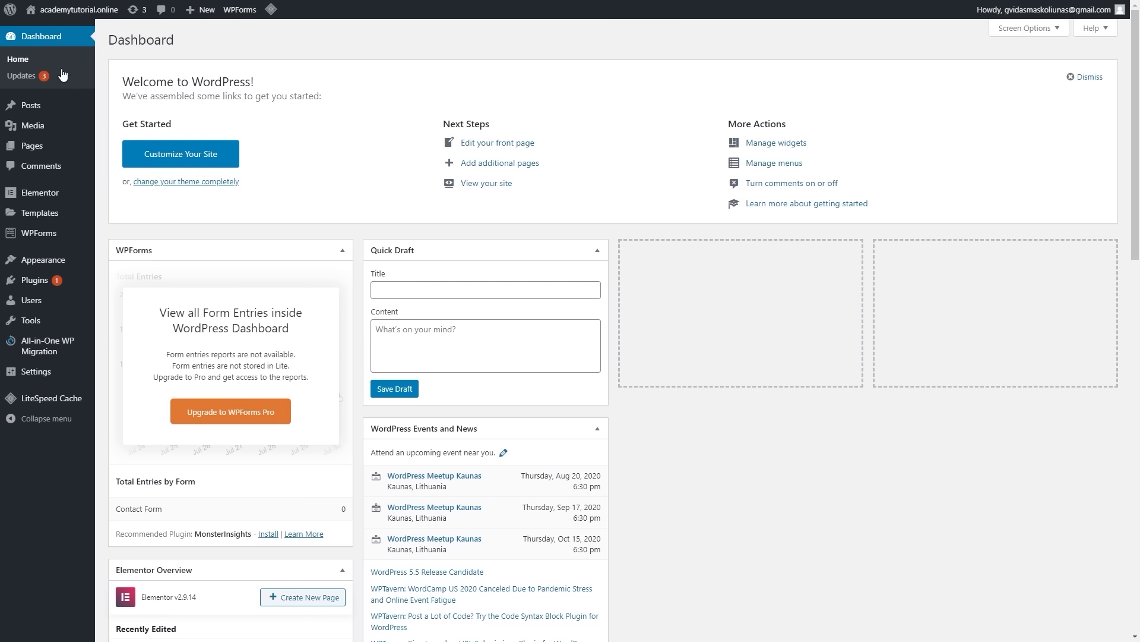
mouse_move(61, 151)
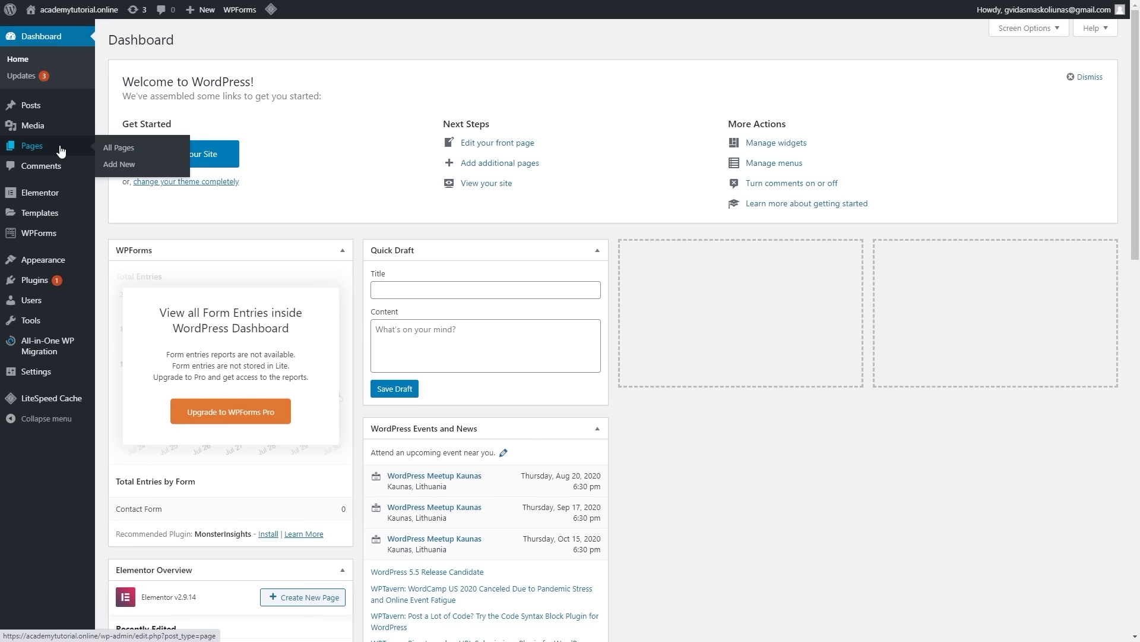
click(116, 148)
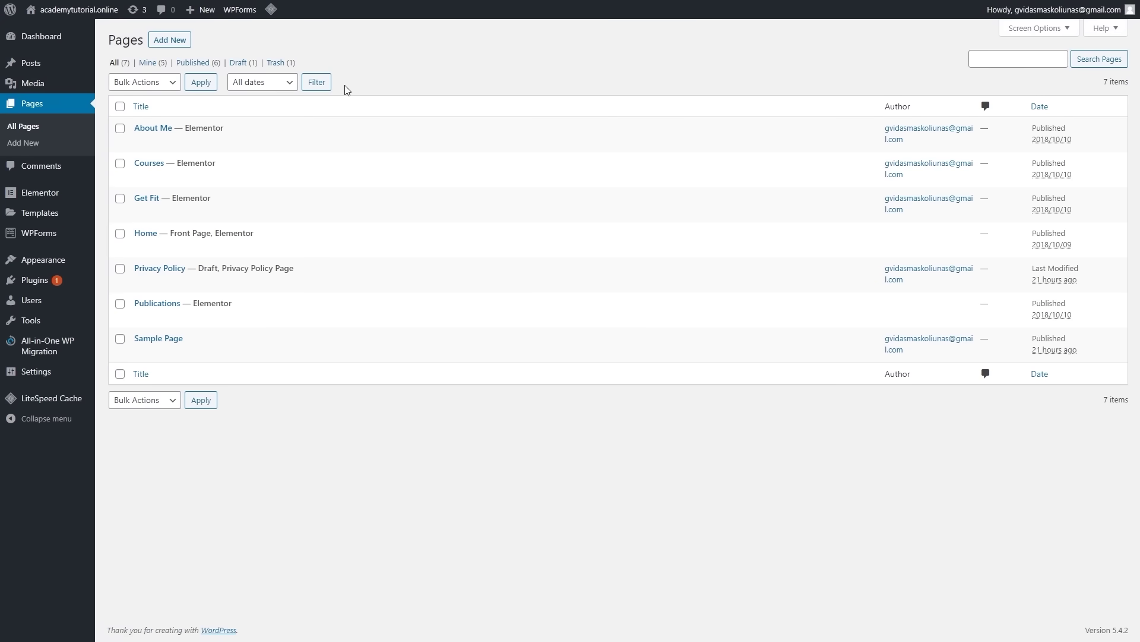
Step: Quick-edit the About Me page so its title is About Us and its slug ends in "us", and update it
mouse_move(224, 133)
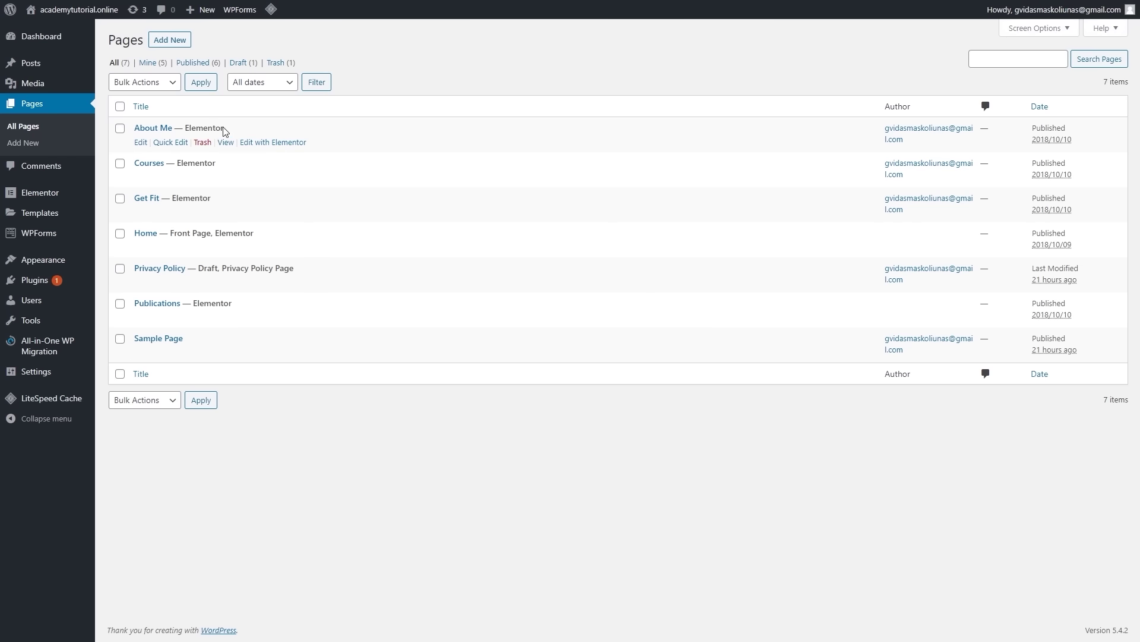
click(171, 142)
key(BackSpace)
key(BackSpace)
text(Us)
click(222, 170)
key(BackSpace)
key(BackSpace)
text(us)
click(1100, 252)
Step: Move the Sample Page and Publications pages to the trash
click(201, 354)
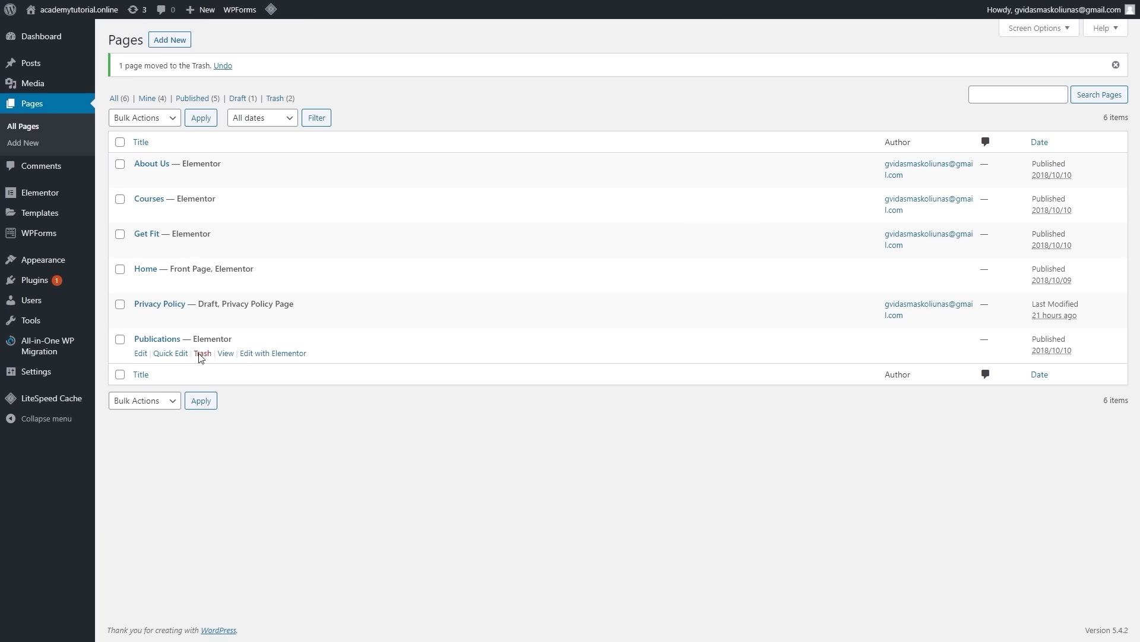
click(202, 354)
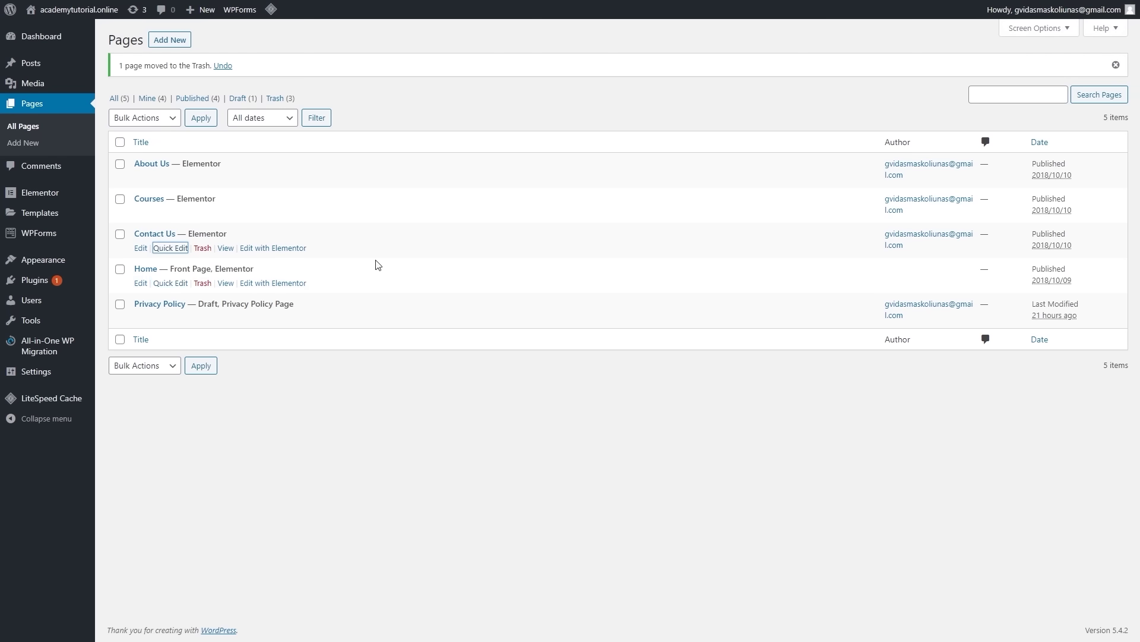
Step: Create a new page titled Blog, publish it, and return to the pages list
click(184, 45)
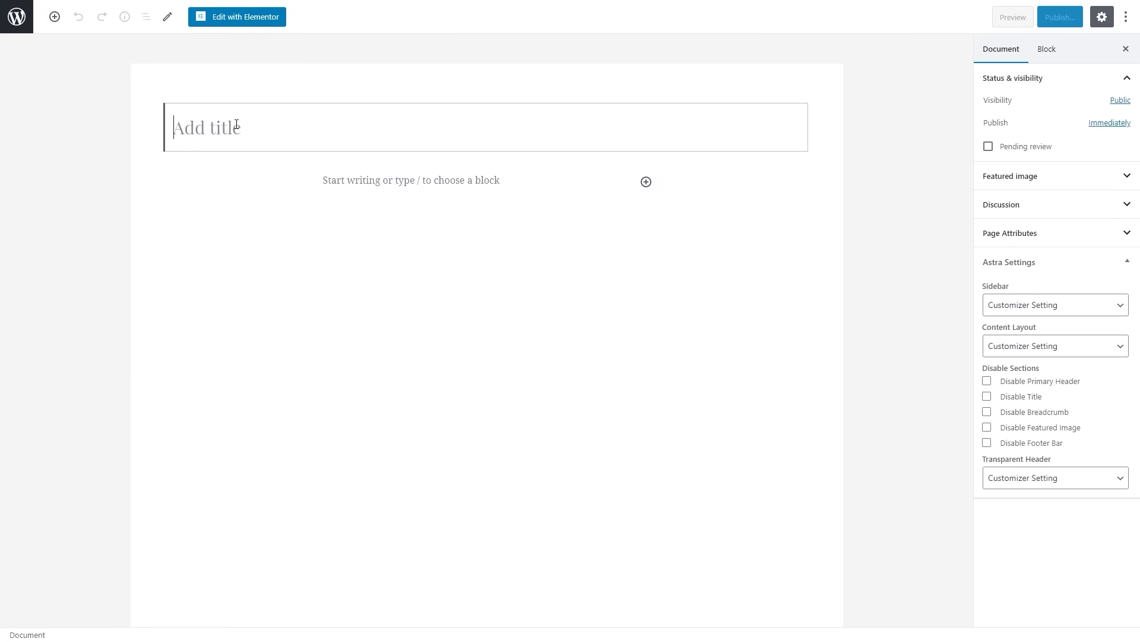
text(Blog)
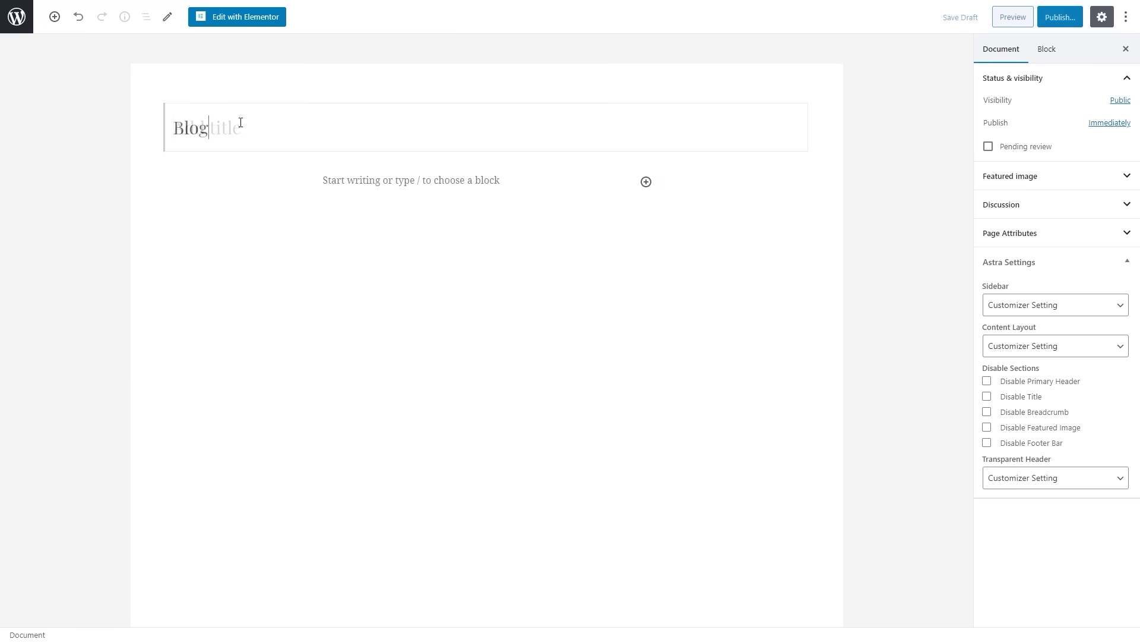
click(1068, 18)
click(1068, 18)
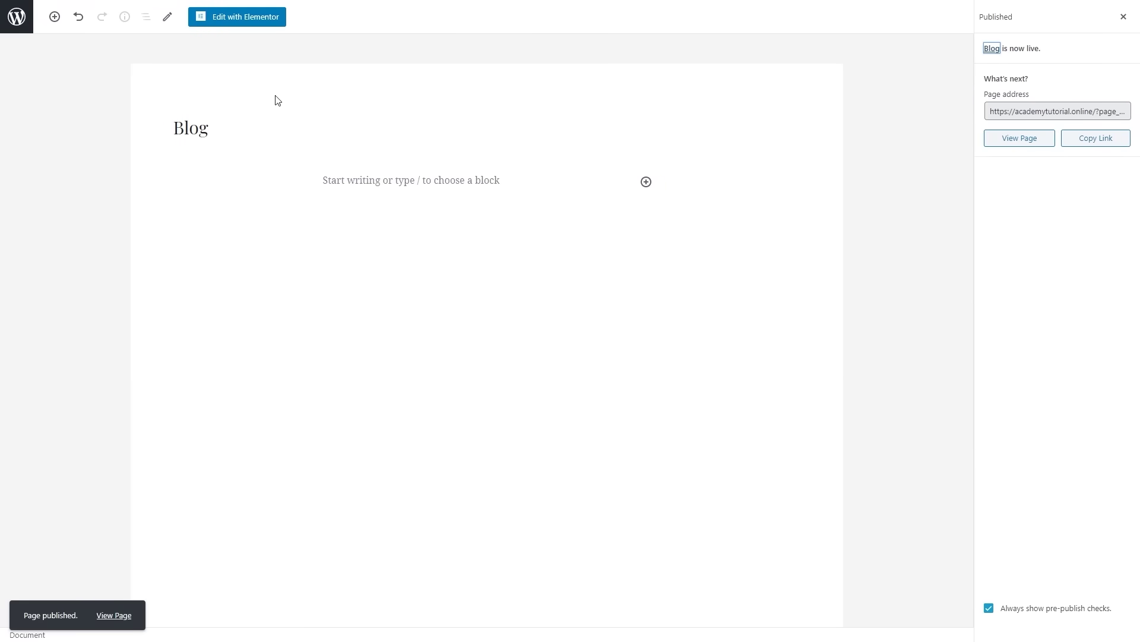
click(24, 17)
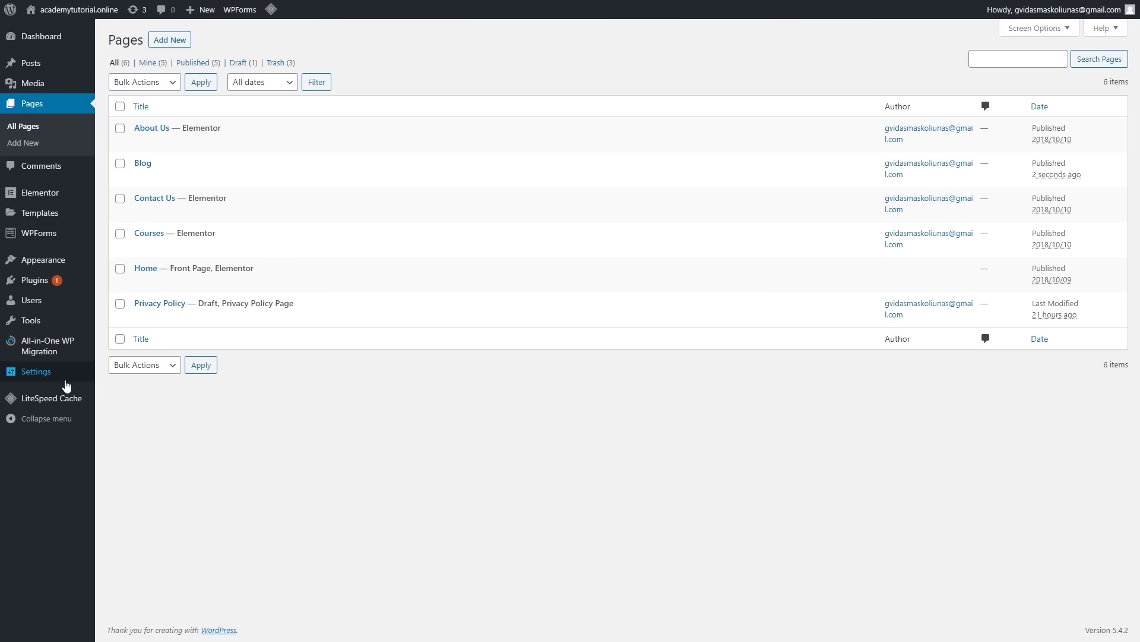
Step: Set Blog as the posts page in the Reading settings and save the changes
mouse_move(63, 382)
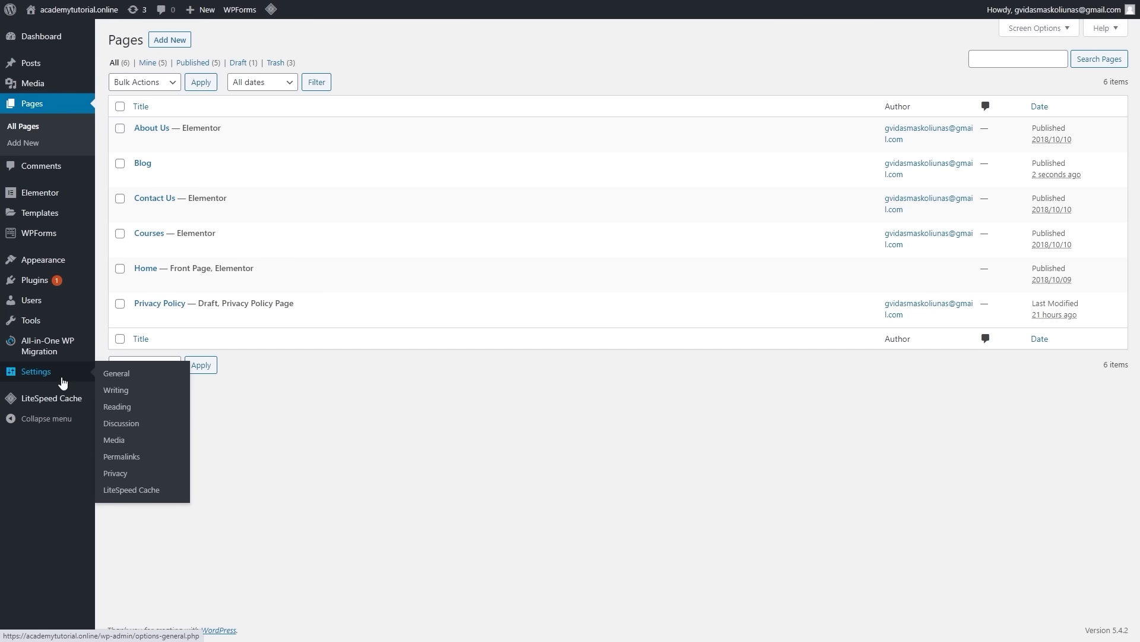
click(122, 410)
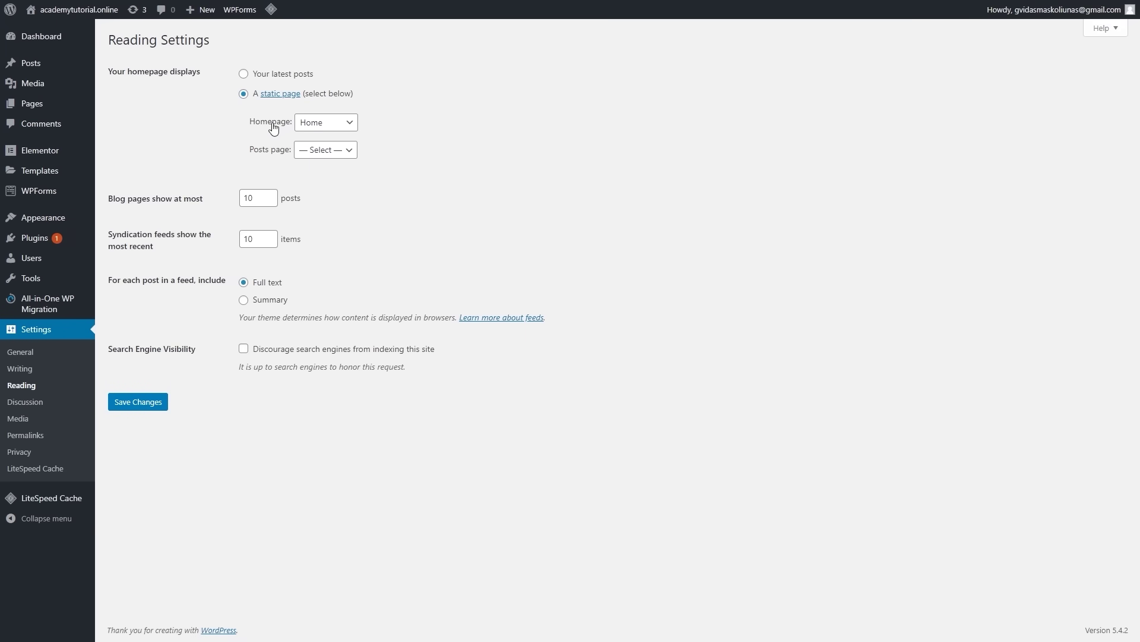
click(339, 150)
click(330, 191)
click(139, 402)
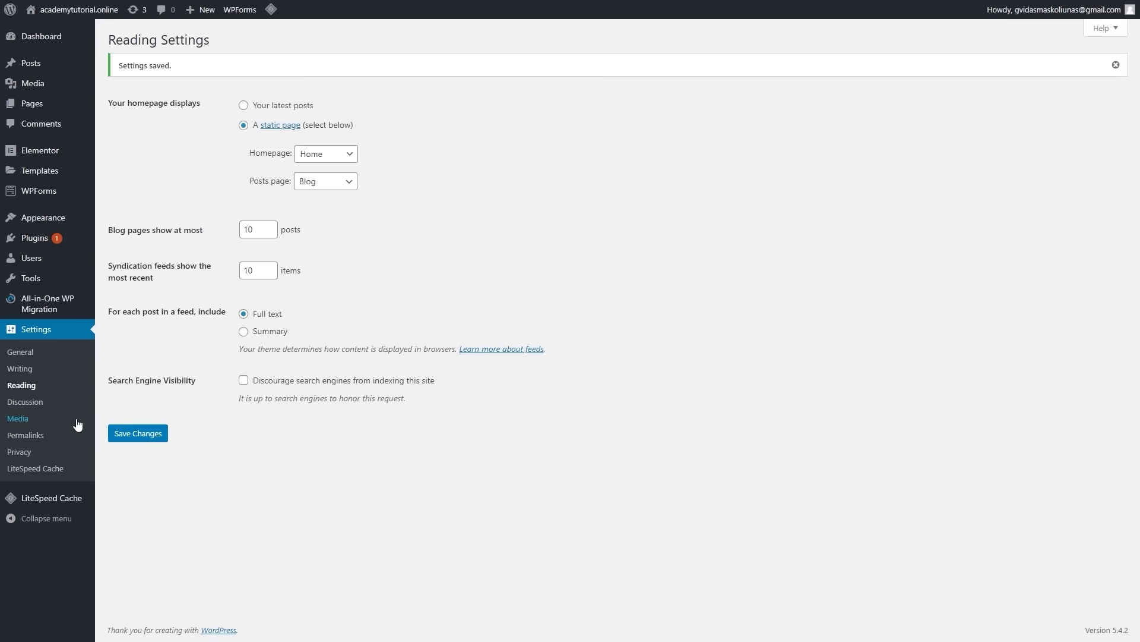
Step: Set the permalink structure to Post name and save the changes
click(39, 441)
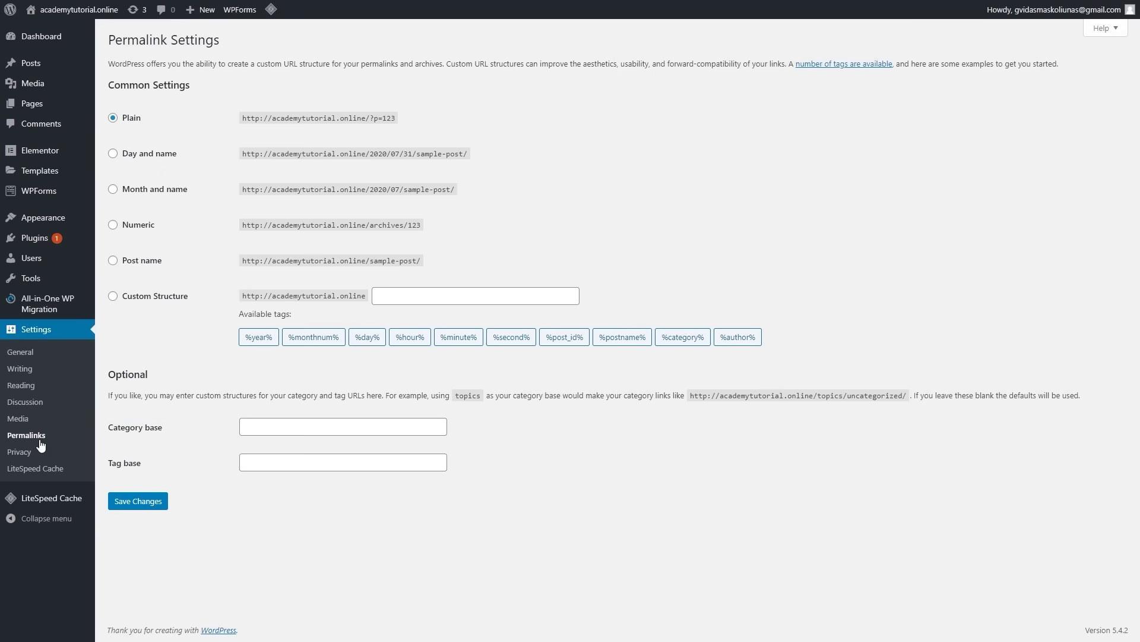
click(113, 261)
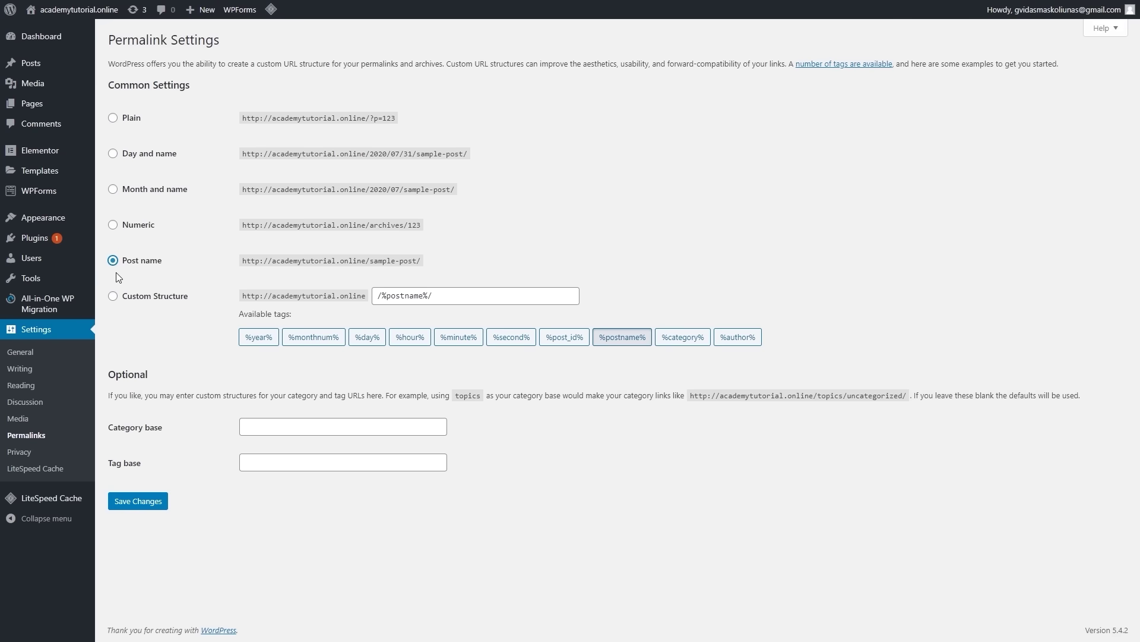
click(153, 502)
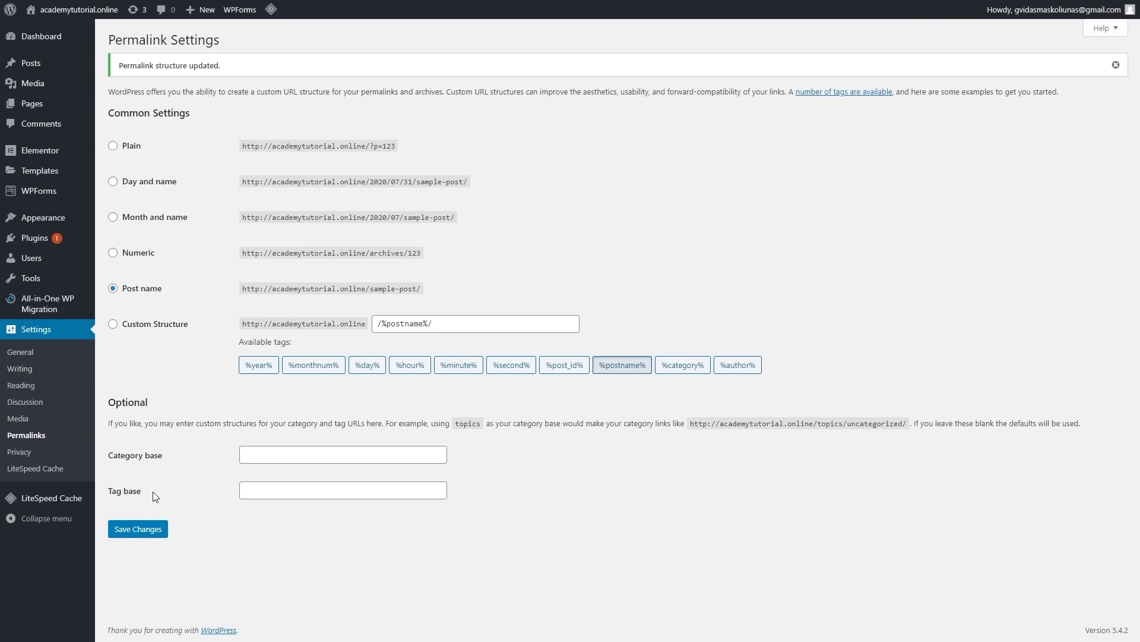
Step: Open the site's menu settings and remove the invalid Publications item from the Main Menu
mouse_move(70, 218)
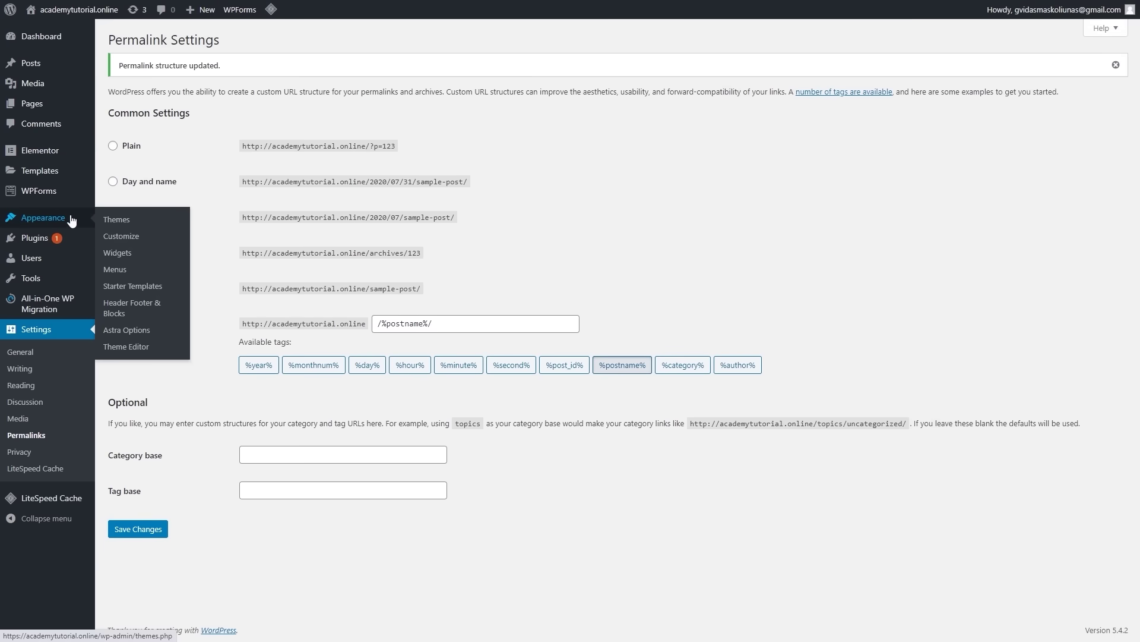
click(122, 273)
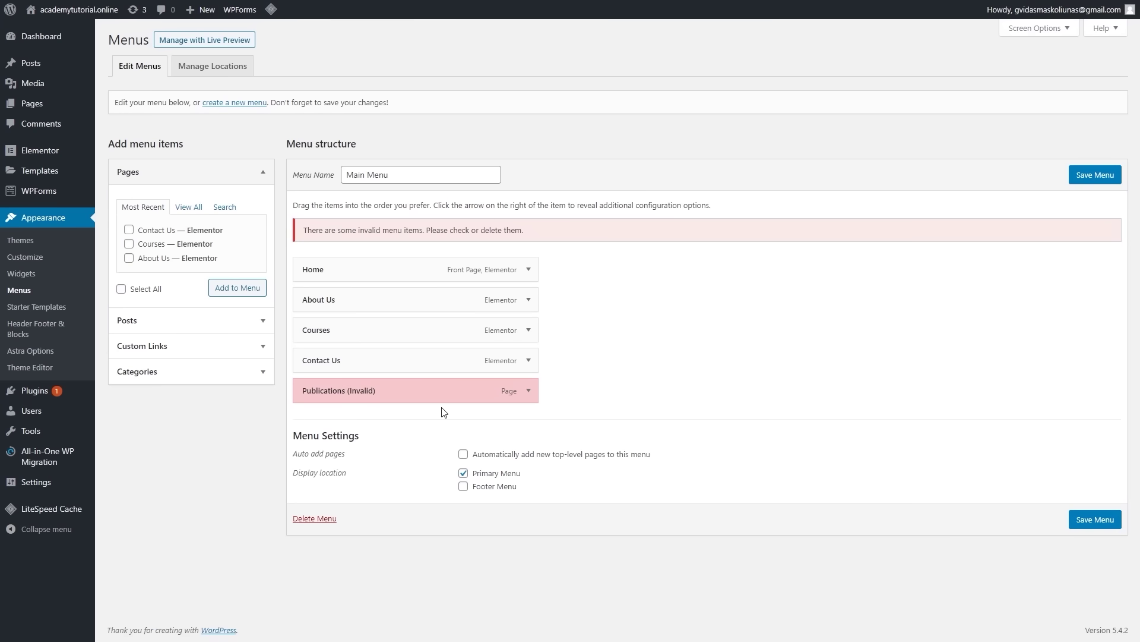
click(527, 393)
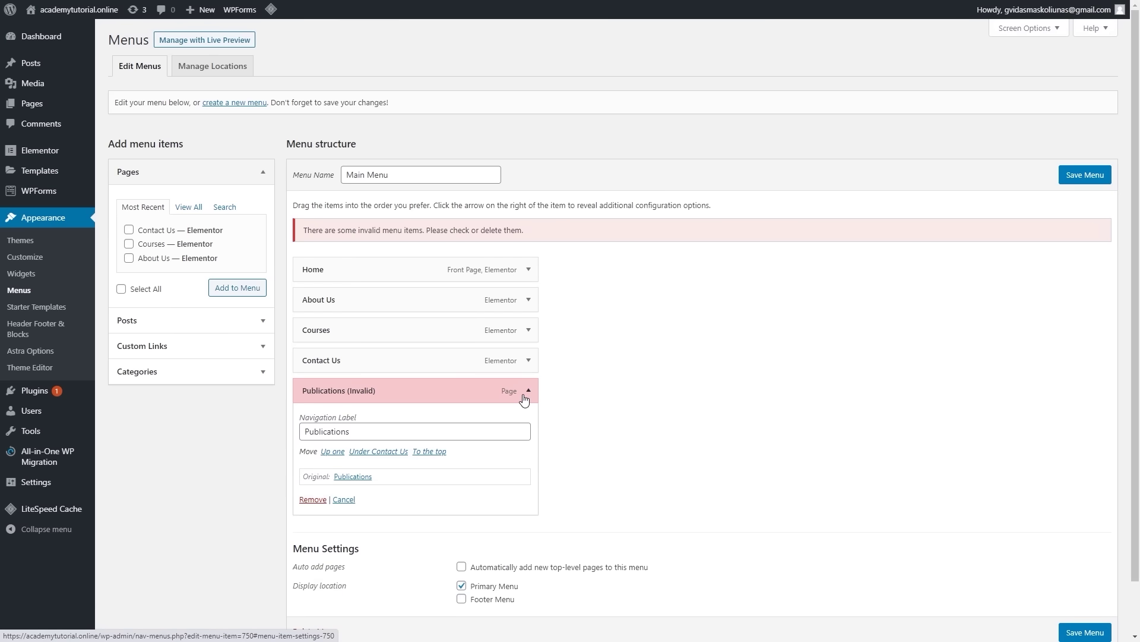
click(305, 500)
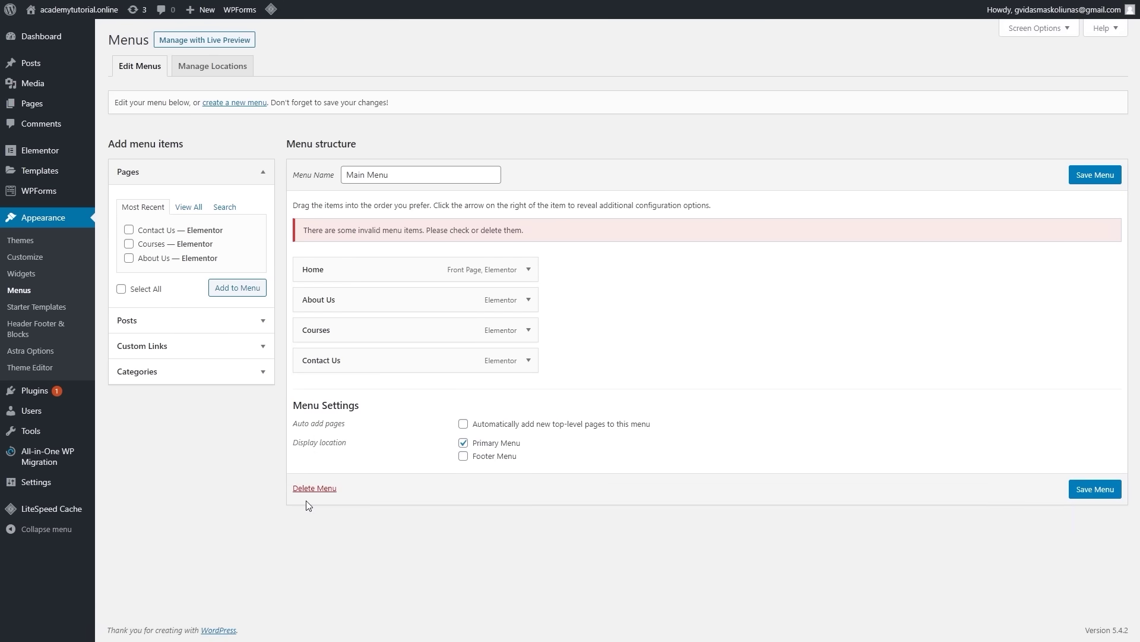
Step: Add the Blog page to the Main Menu and save the menu
click(188, 209)
click(129, 244)
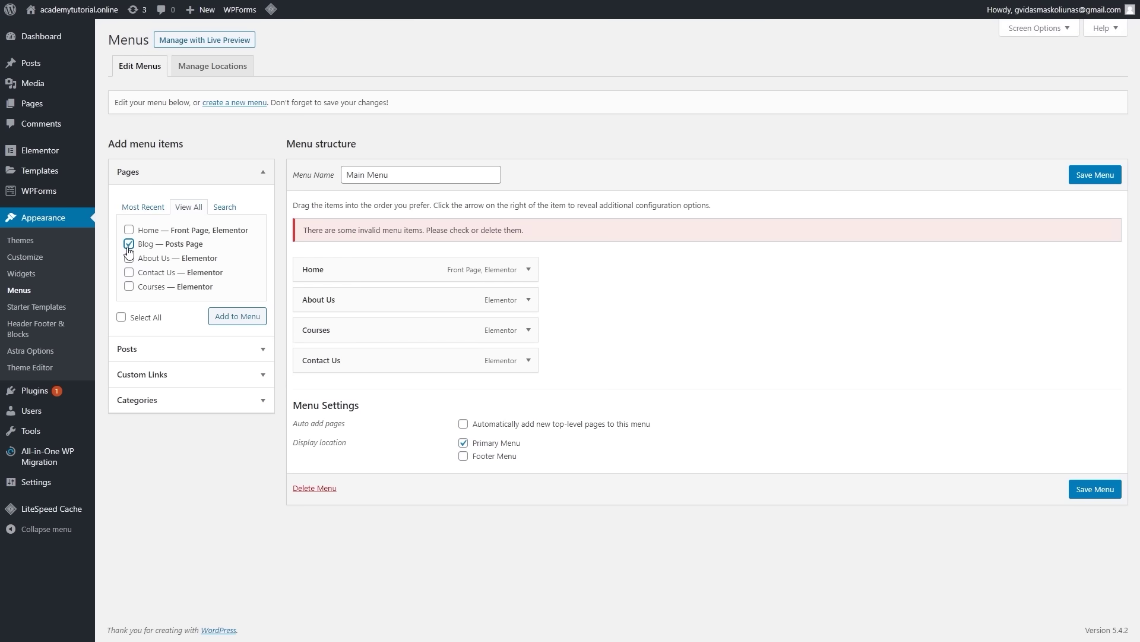
click(229, 317)
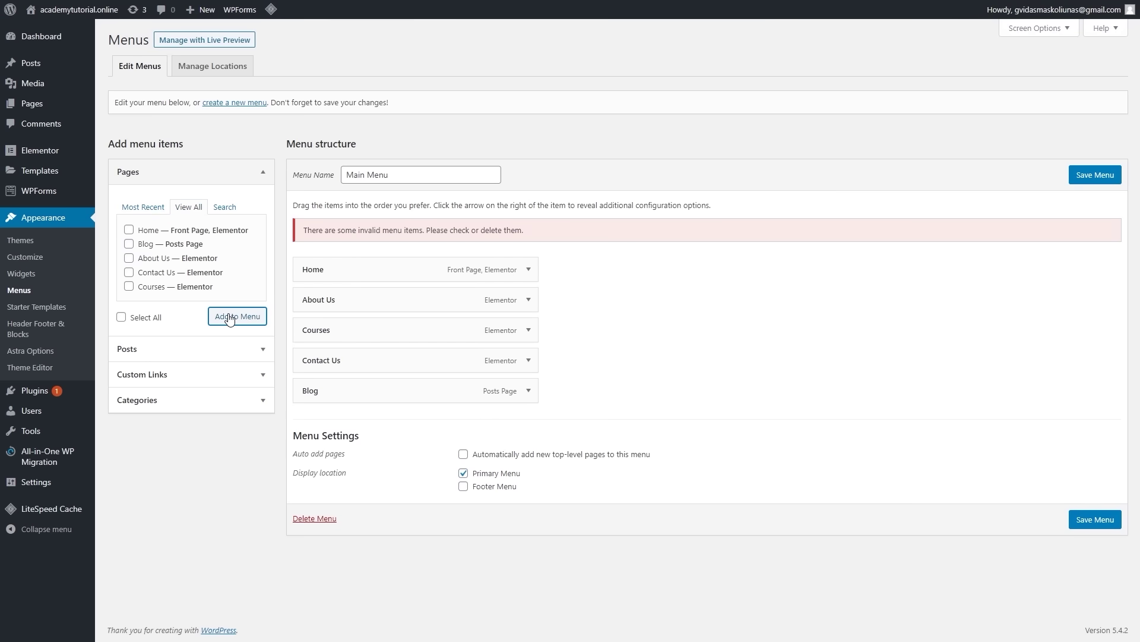
click(1096, 519)
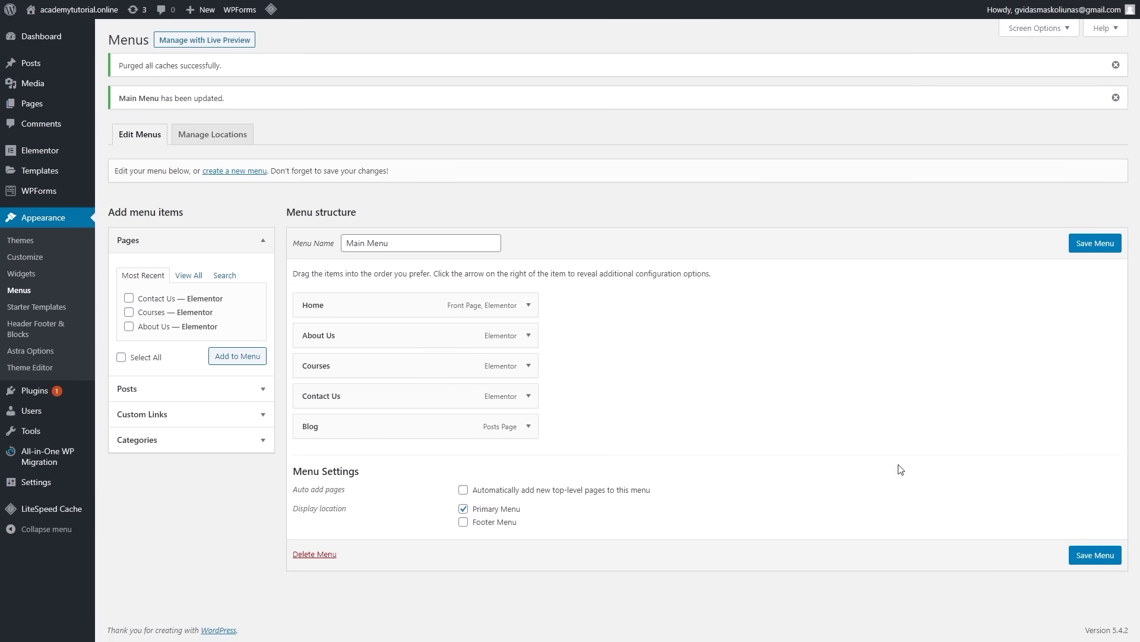
Step: View the live site, check its Blog page, and return to the homepage
mouse_move(71, 10)
click(45, 33)
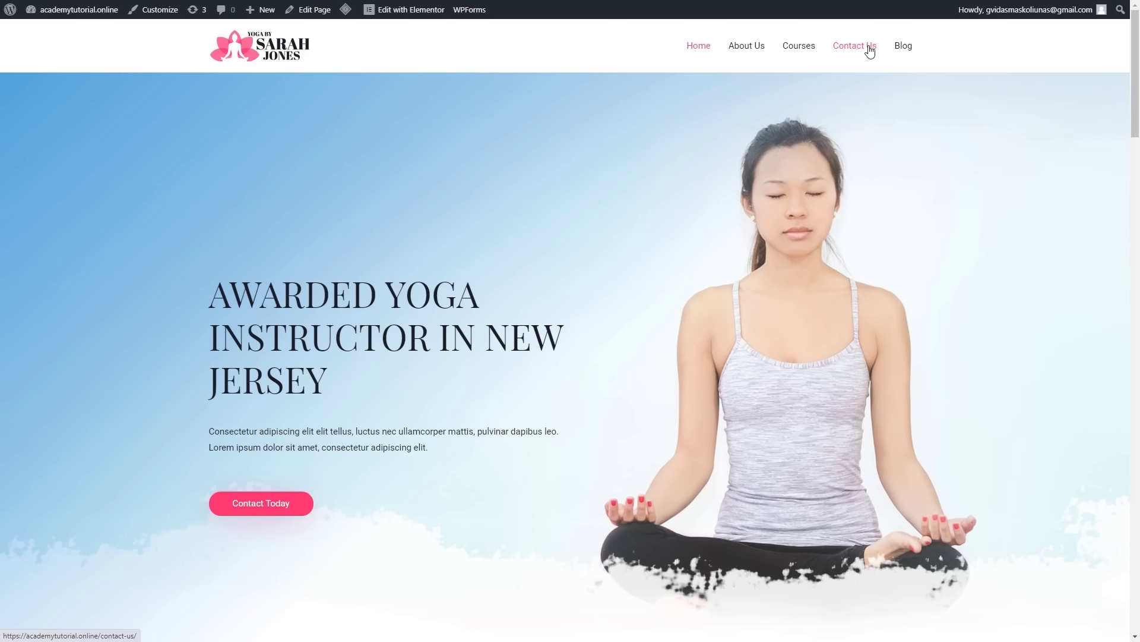
click(907, 56)
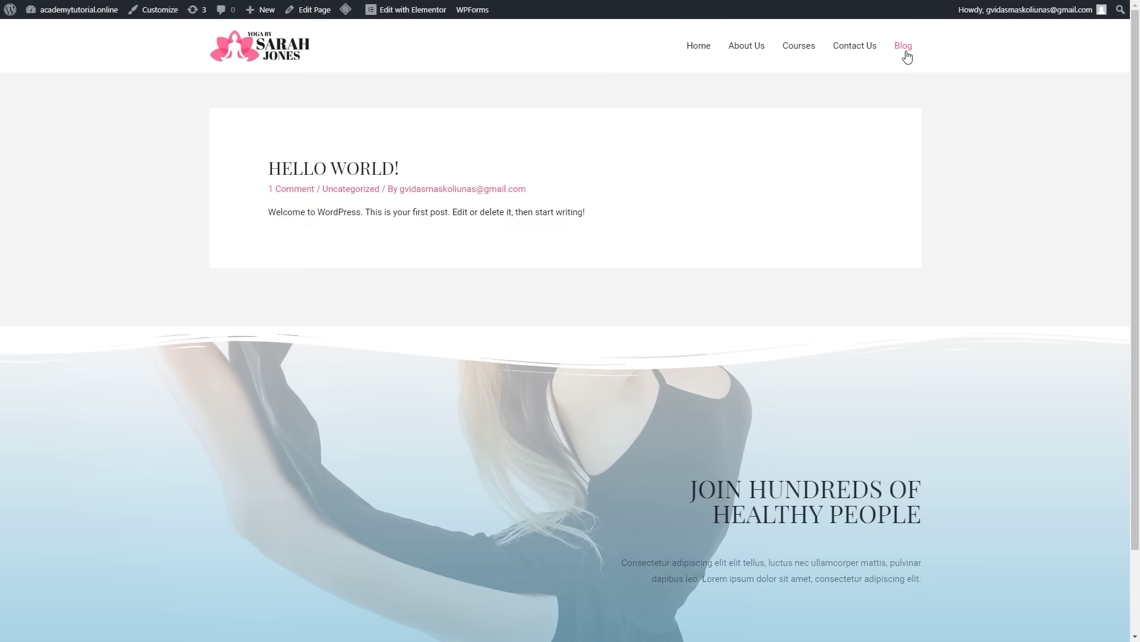
scroll(856, 142, down, 2)
scroll(850, 161, up, 2)
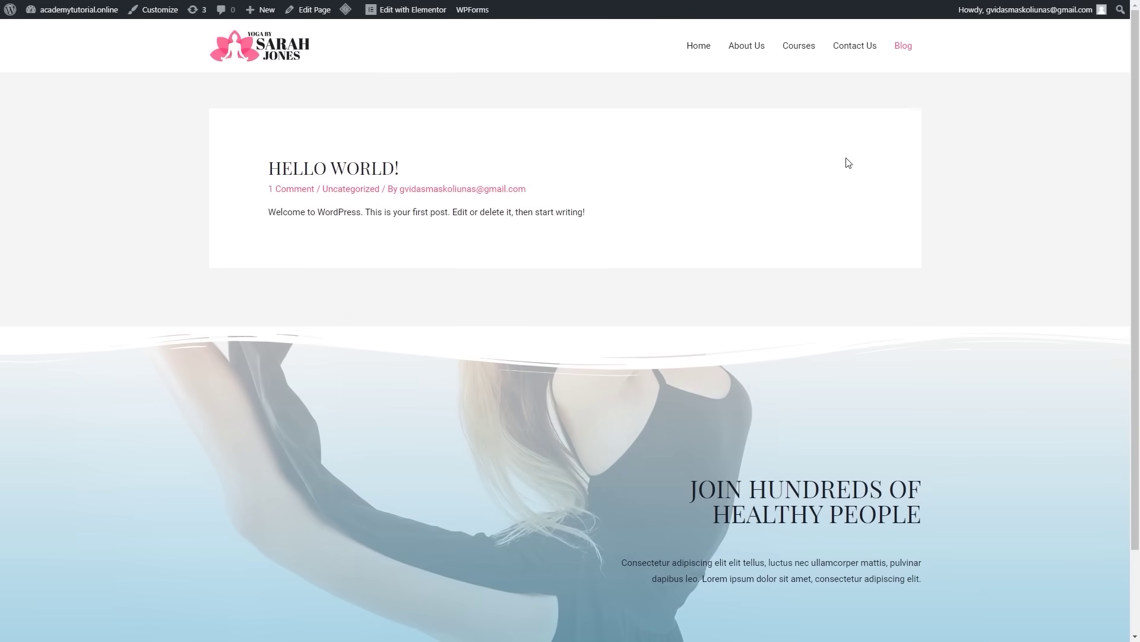
click(294, 52)
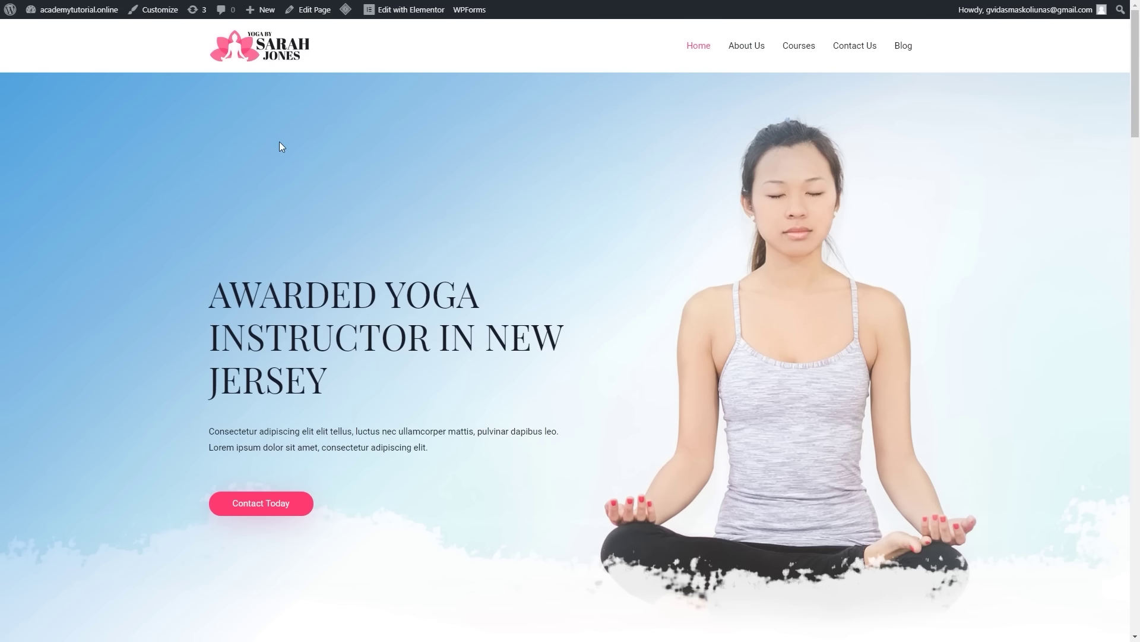
Step: Customize the site identity by replacing the header logo with Logo.png from the media library, cropped to the suggested area
click(148, 10)
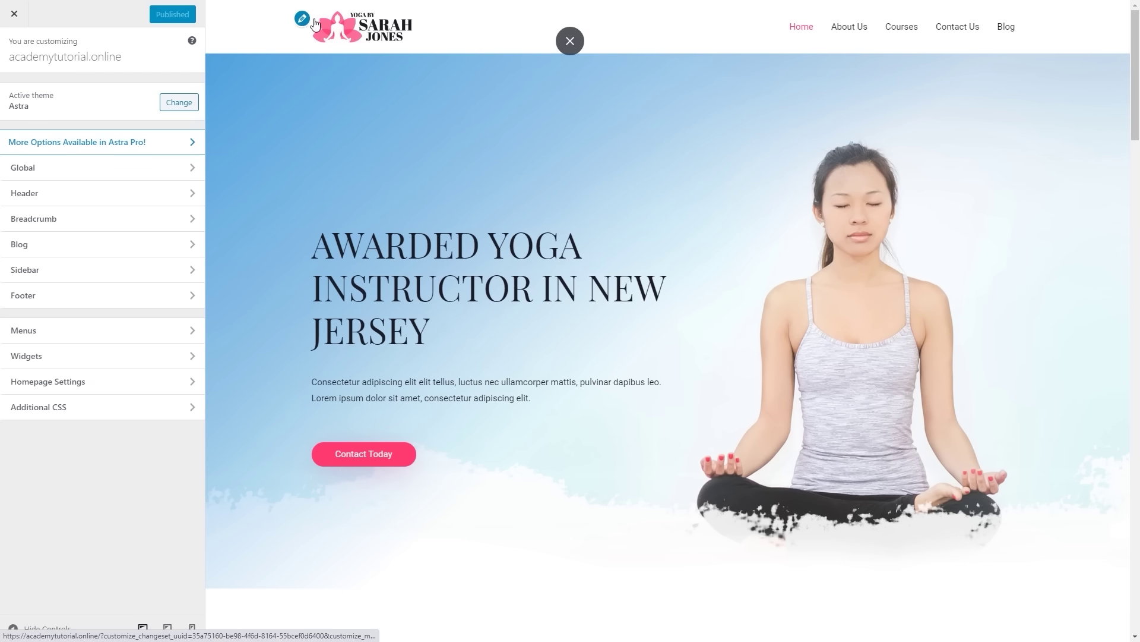
click(303, 20)
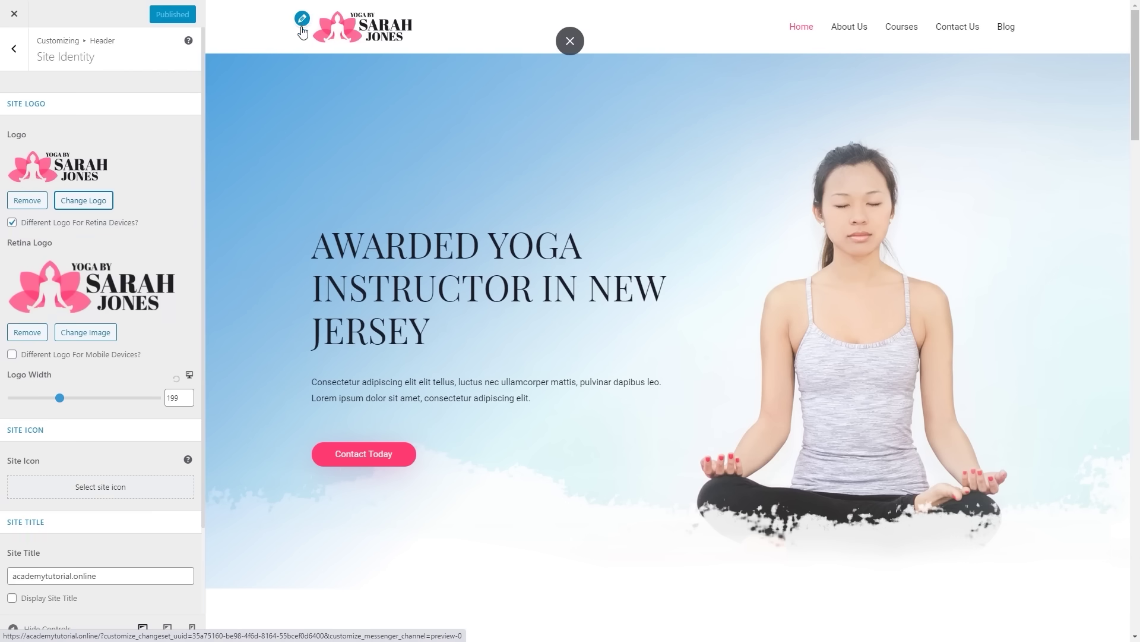
click(100, 201)
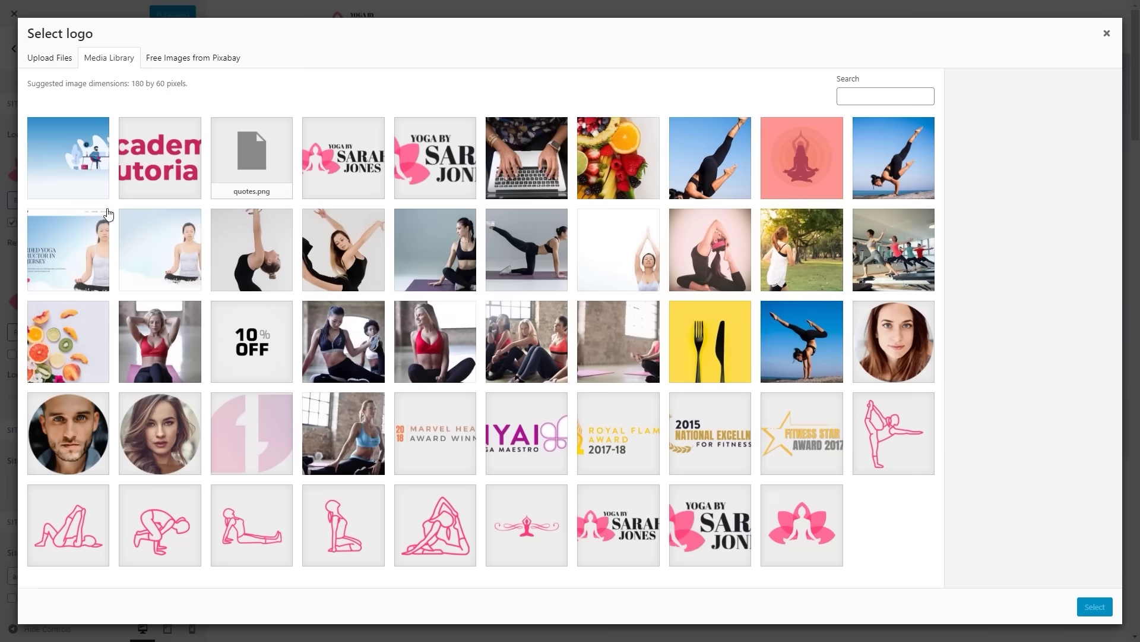
click(156, 146)
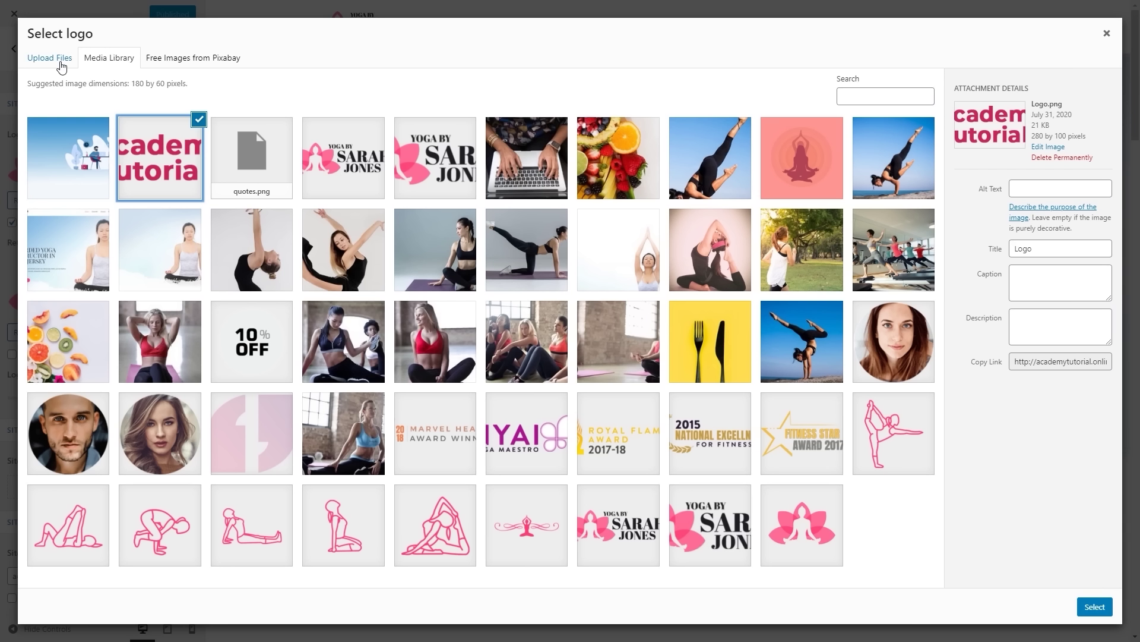
click(1092, 607)
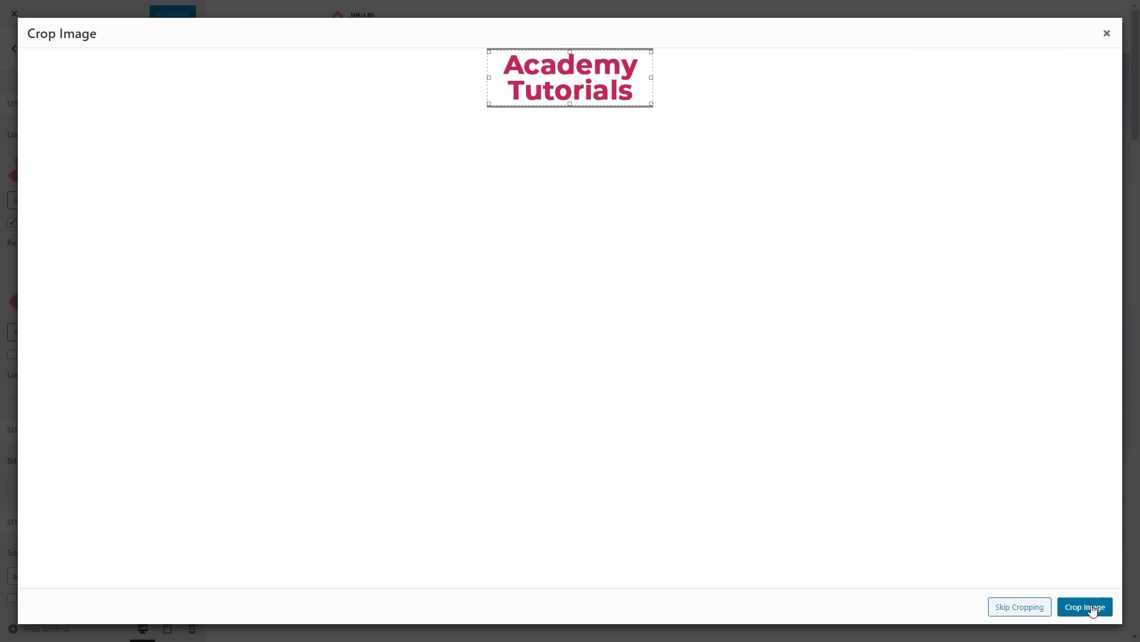
click(1091, 607)
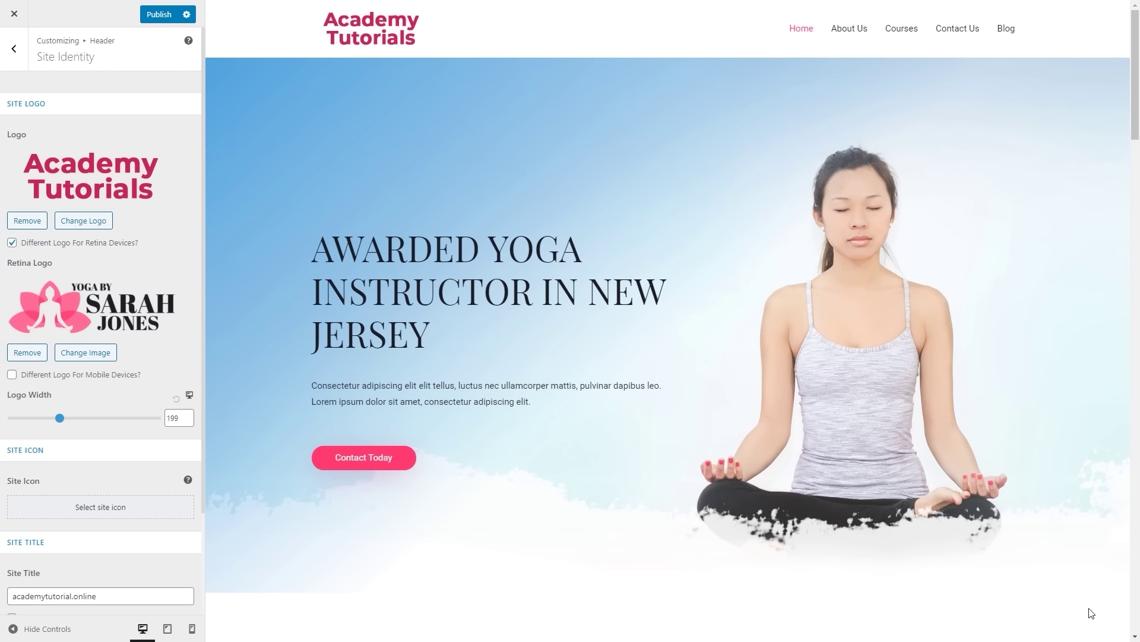
Step: Set the logo width to 177, publish the site identity changes and leave the customizer
click(60, 418)
drag(60, 418, 54, 418)
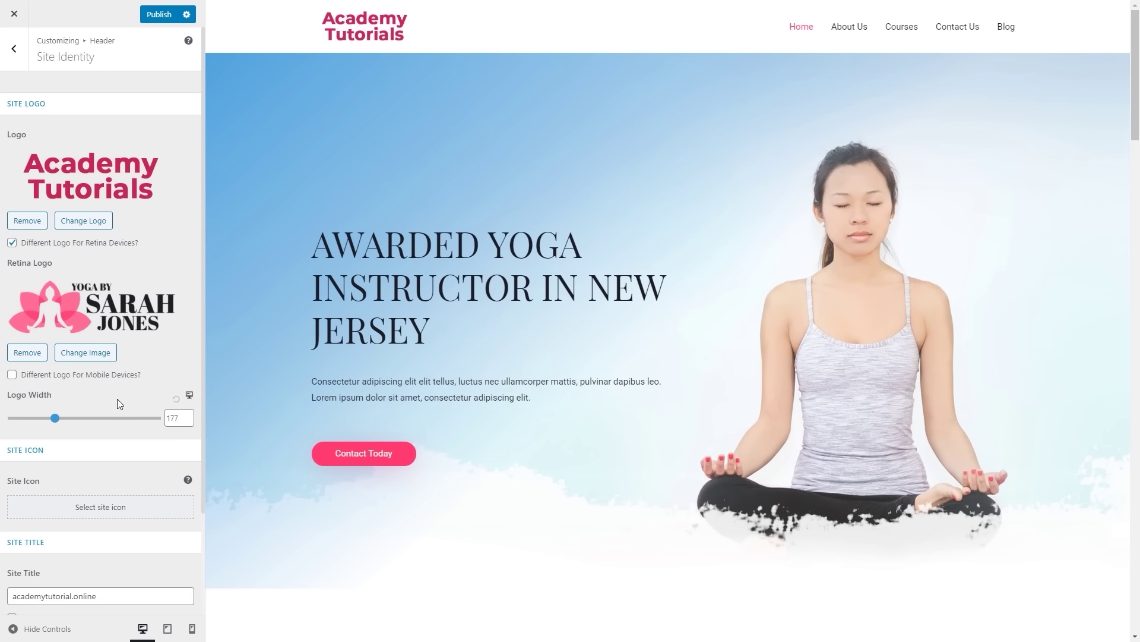
click(156, 14)
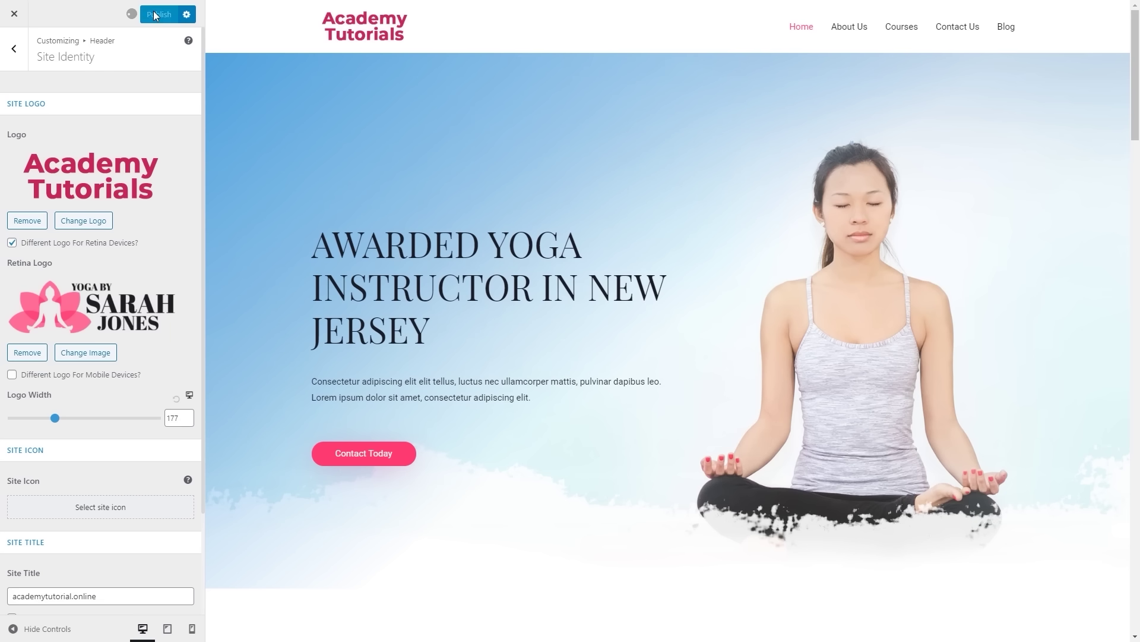
click(15, 49)
click(16, 51)
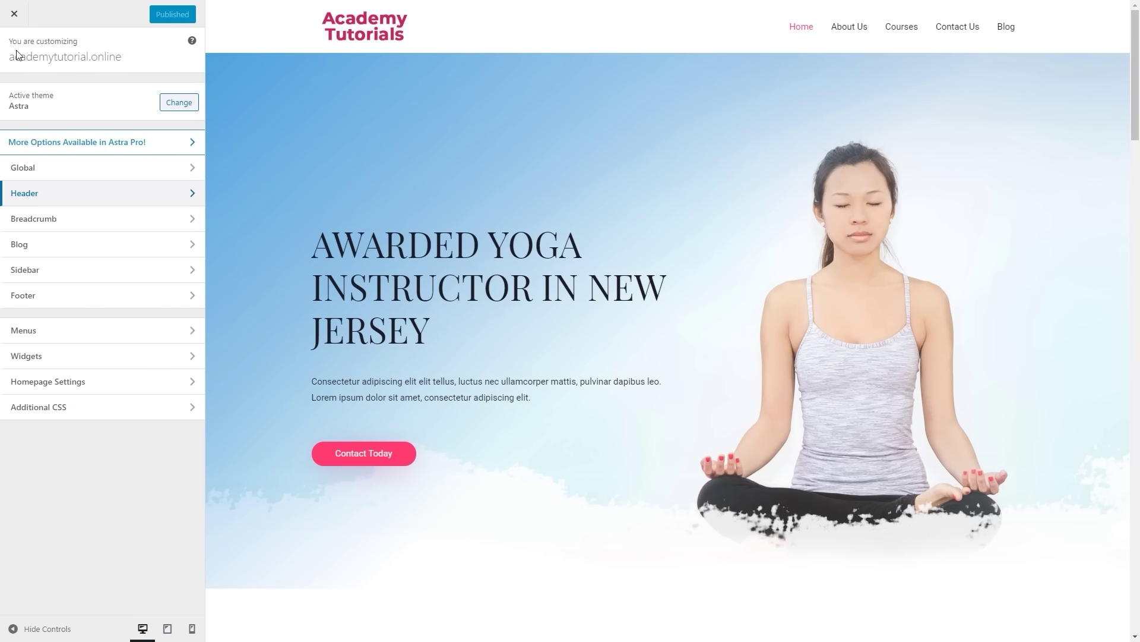
click(15, 16)
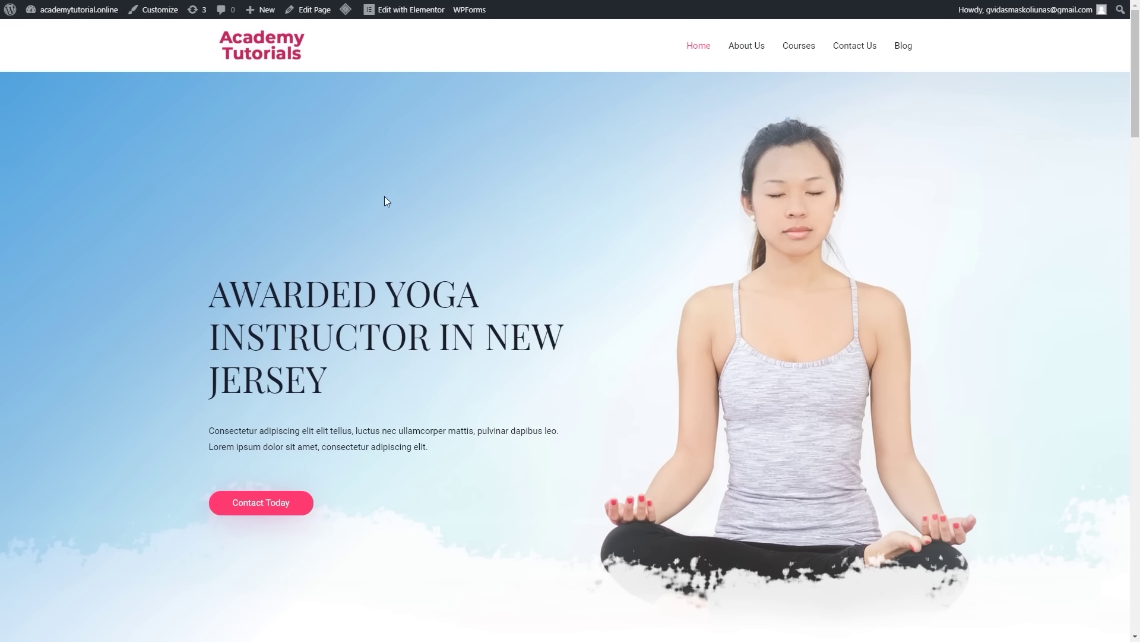
Step: Edit the homepage with Elementor and set the hero section's background image to Main-Image.jpg from the media library
scroll(450, 196, down, 3)
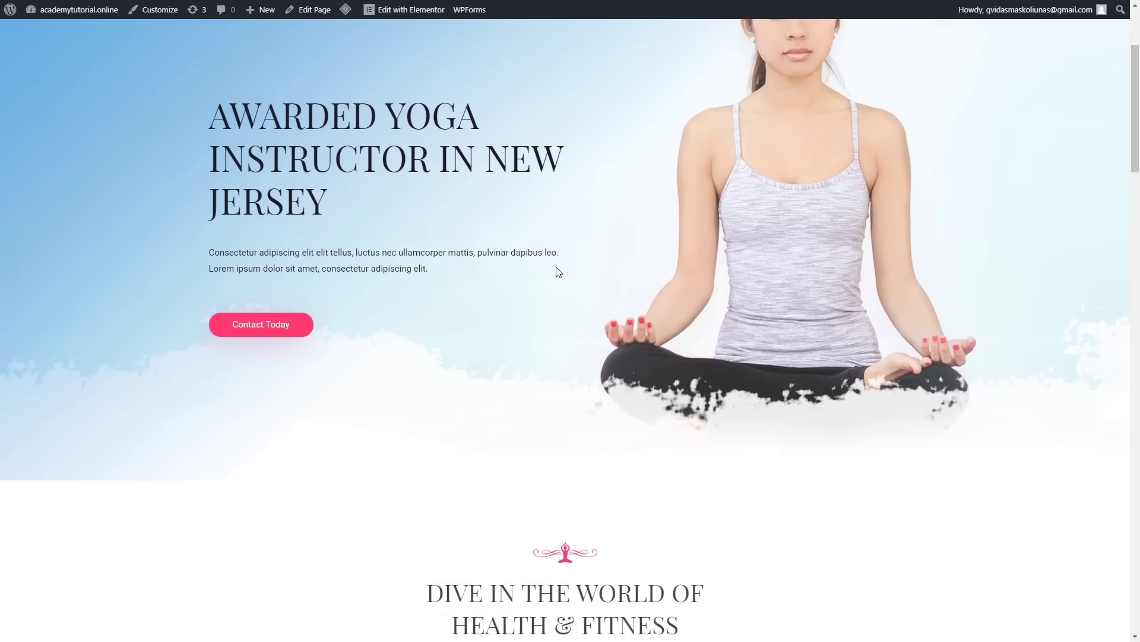
scroll(558, 270, up, 3)
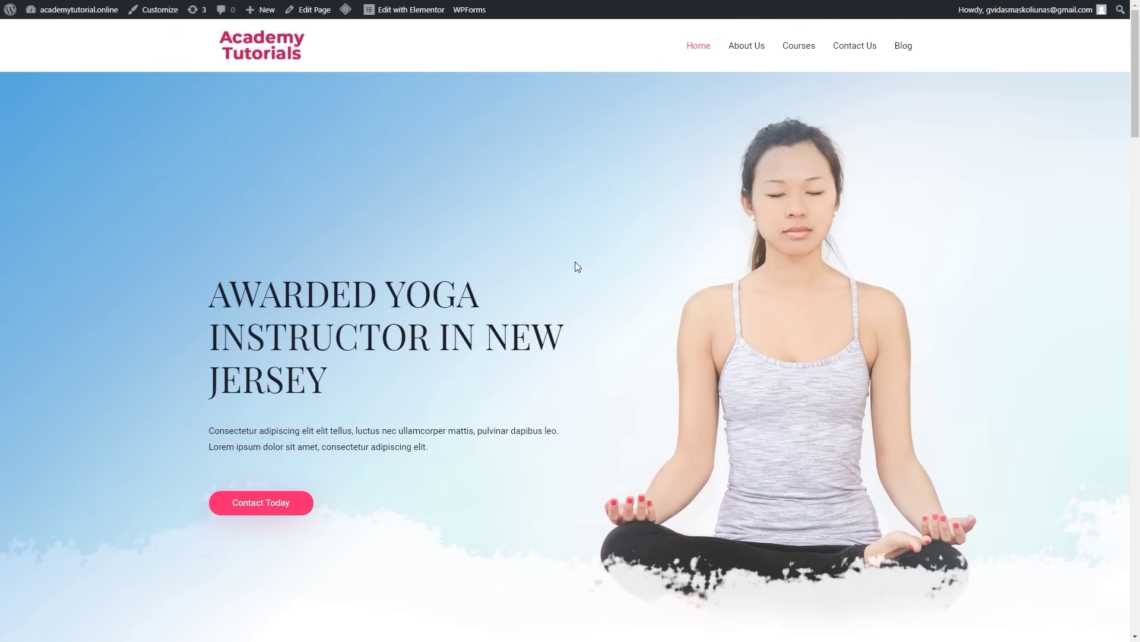
click(409, 9)
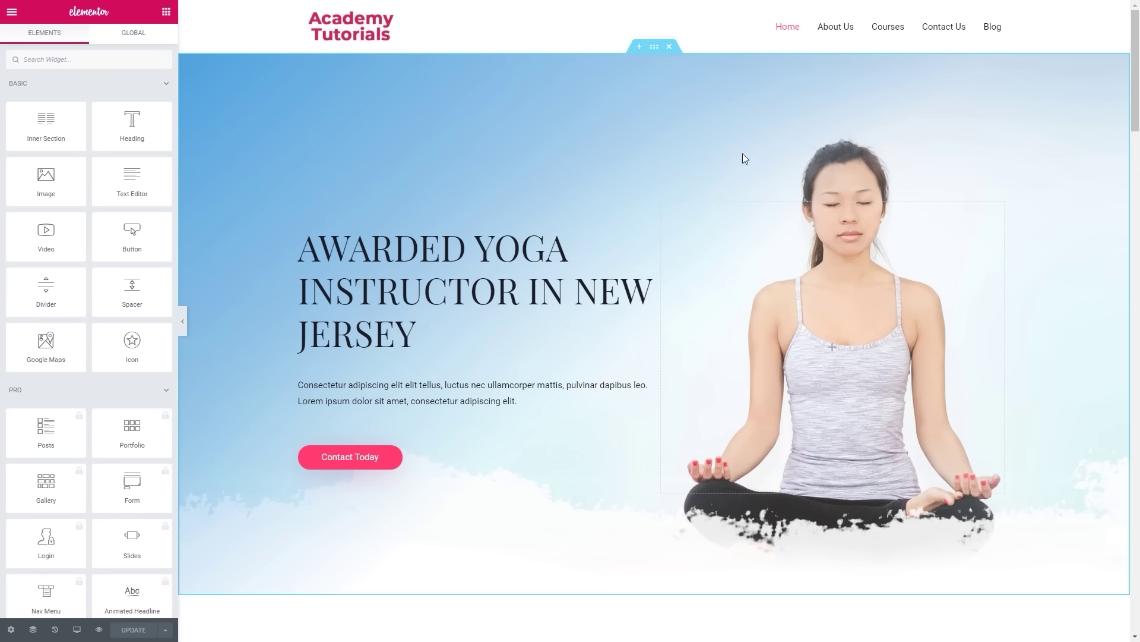
click(656, 46)
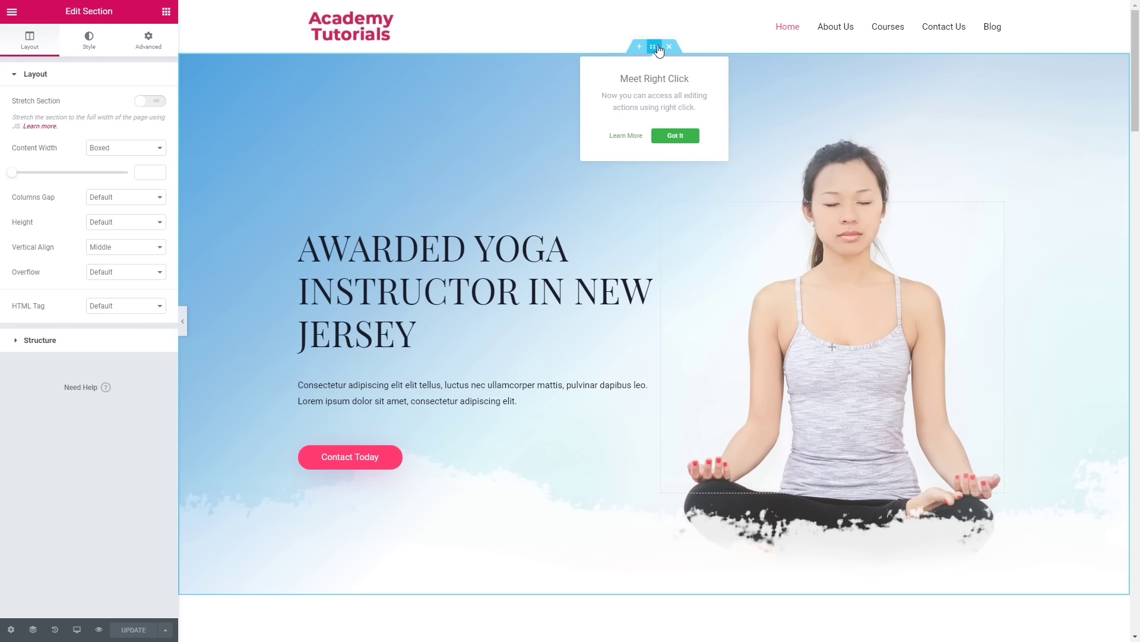
click(89, 42)
mouse_move(109, 226)
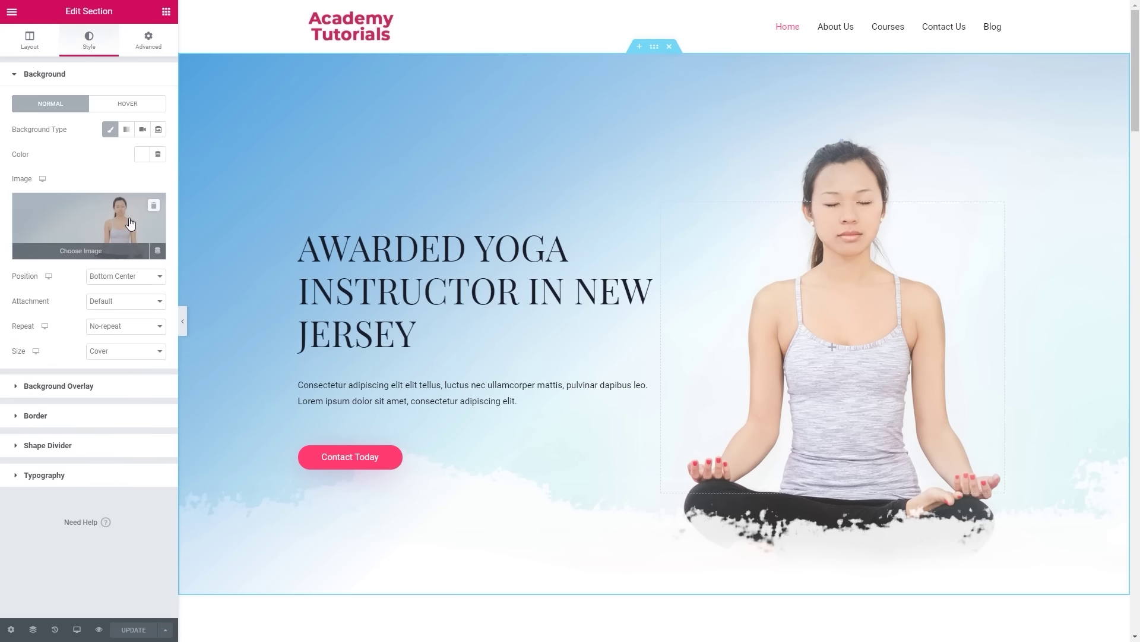
click(88, 250)
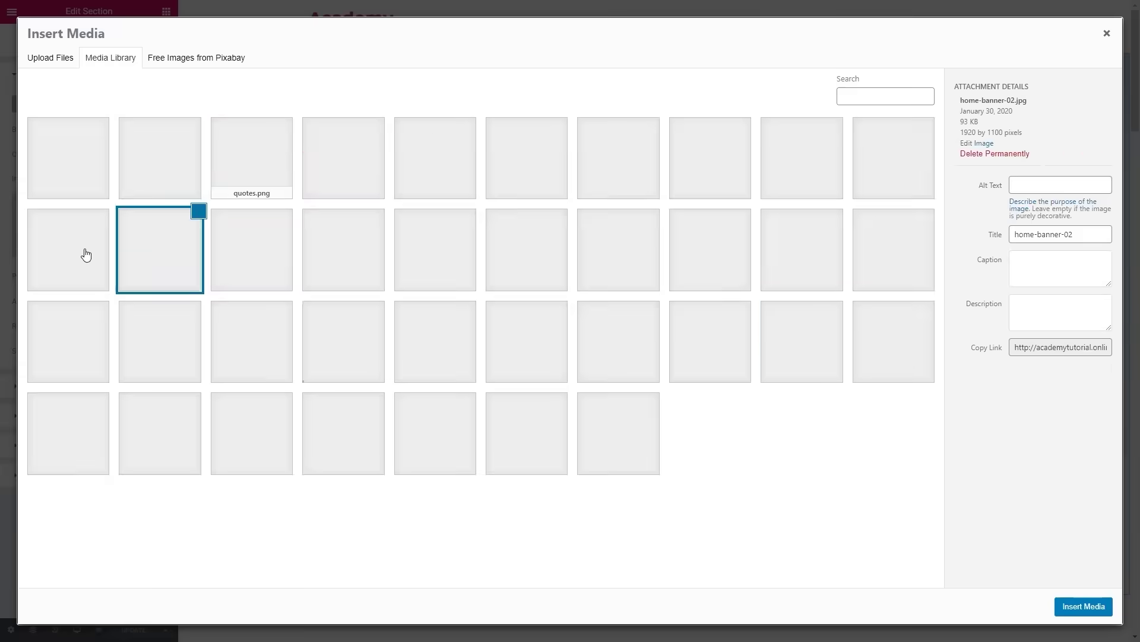
click(92, 163)
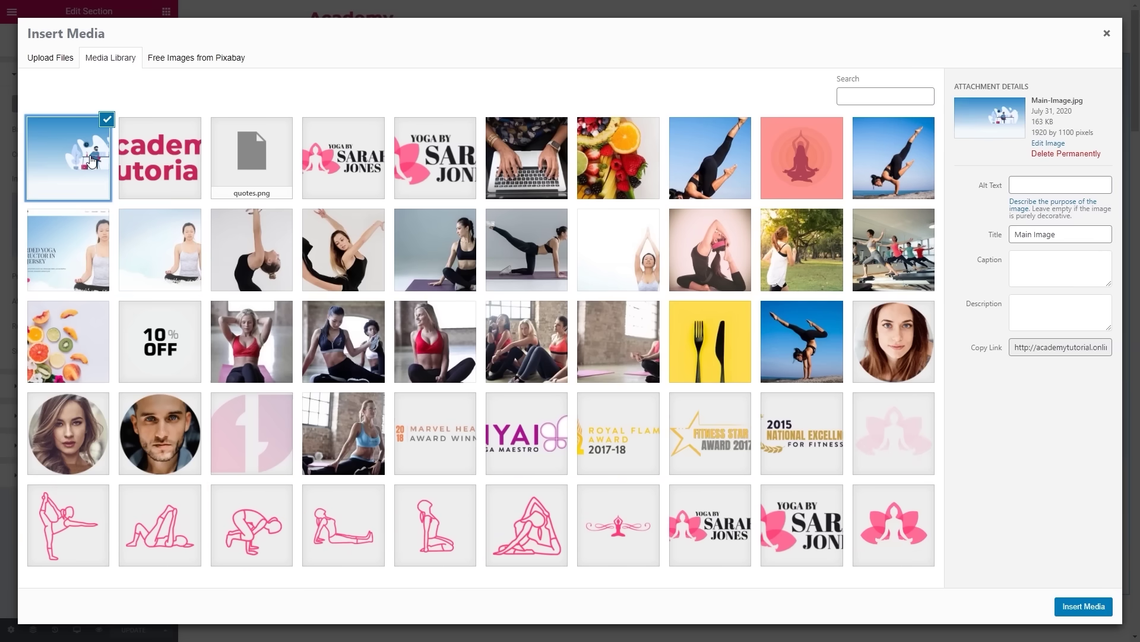
click(1093, 606)
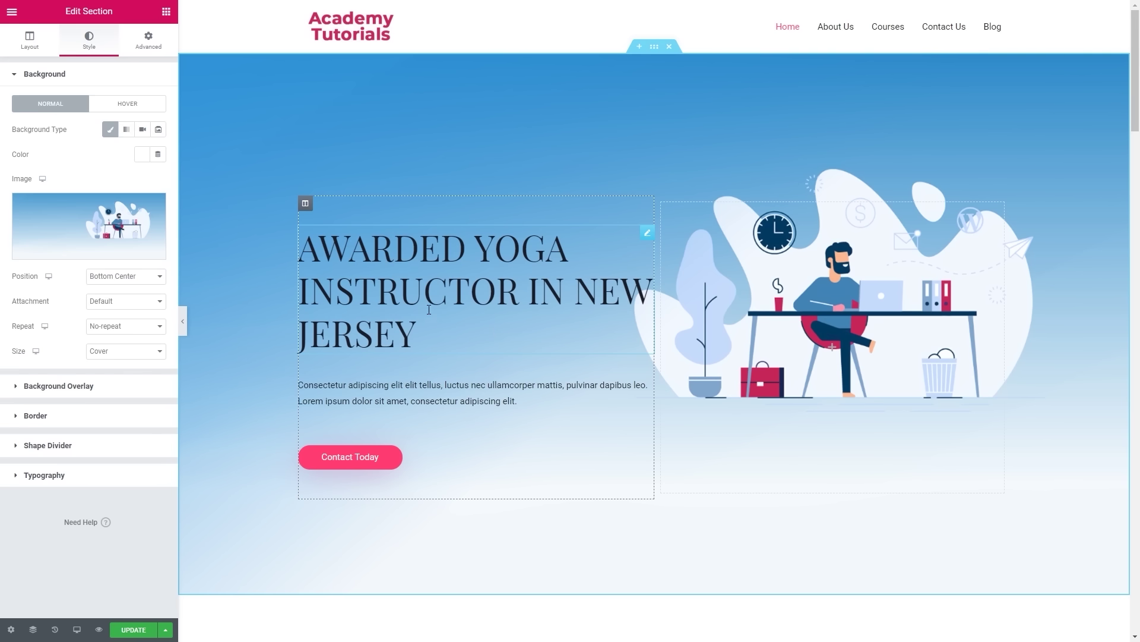
Step: Change the hero heading to "Free WordPress Tutorials" in white and update the homepage after reviewing its remaining sections
click(413, 326)
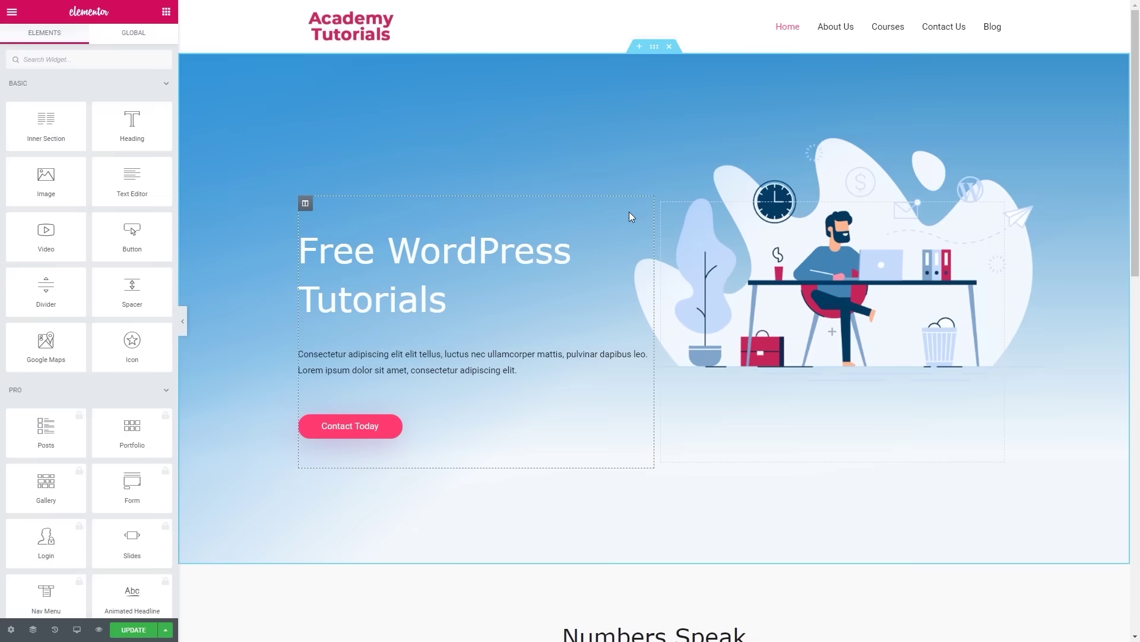
scroll(624, 229, down, 1)
scroll(469, 250, down, 3)
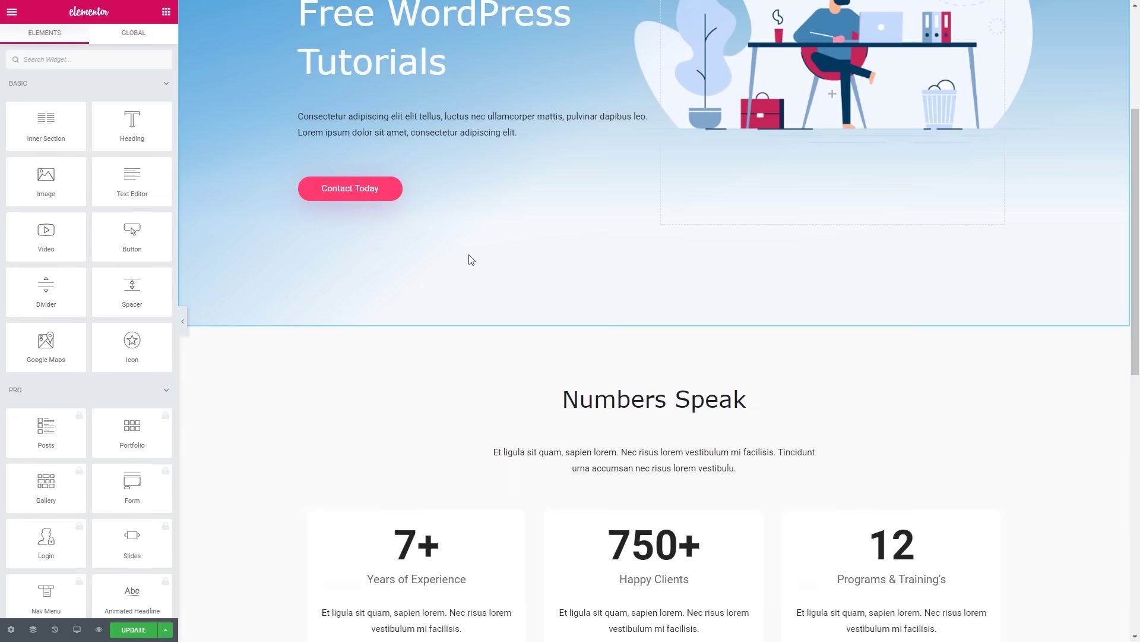
scroll(471, 259, down, 8)
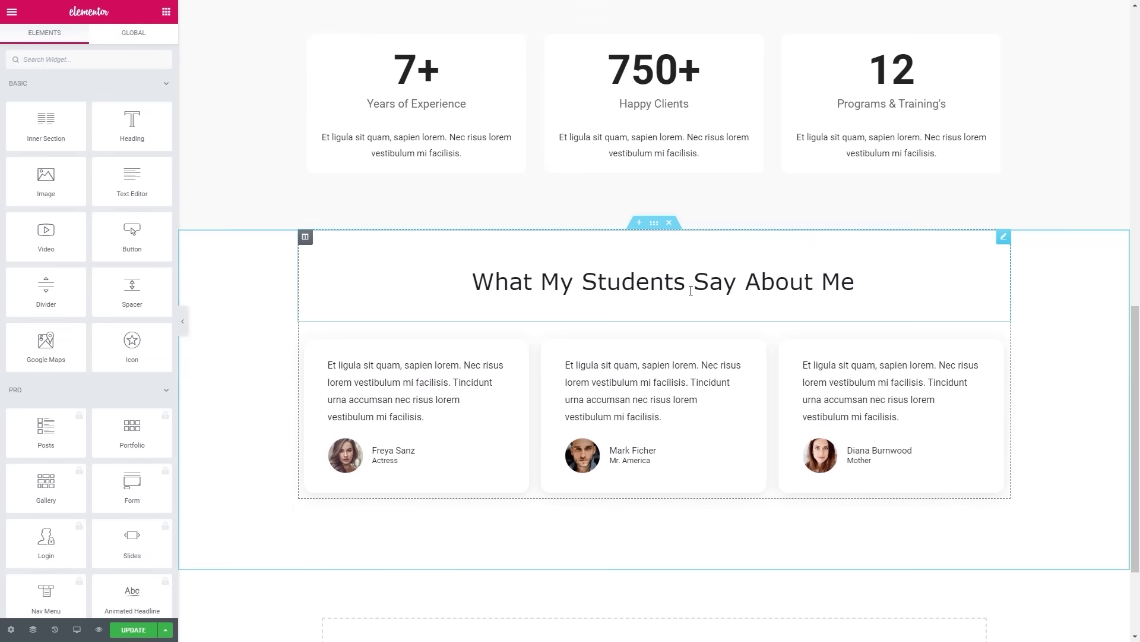
scroll(718, 297, up, 8)
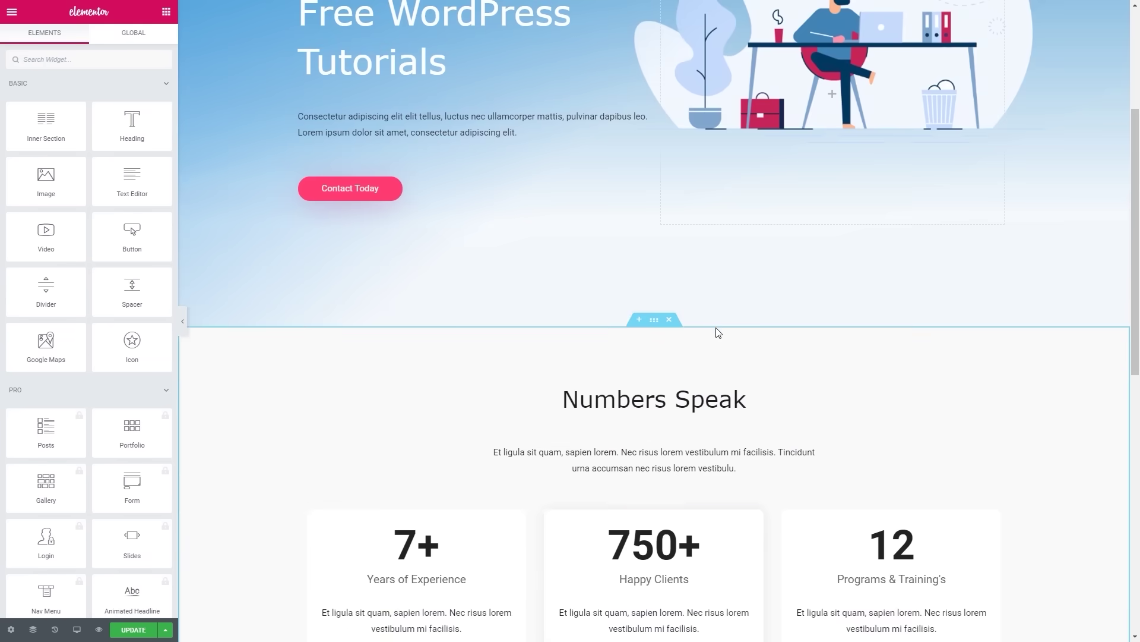
scroll(734, 311, up, 4)
scroll(748, 274, down, 3)
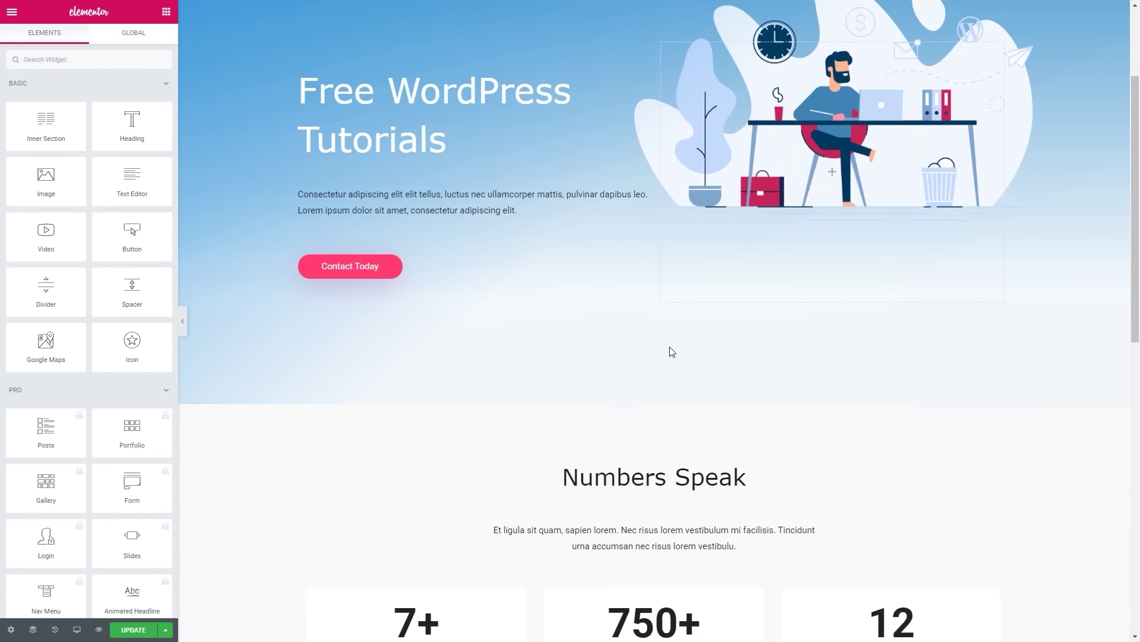
scroll(672, 352, up, 3)
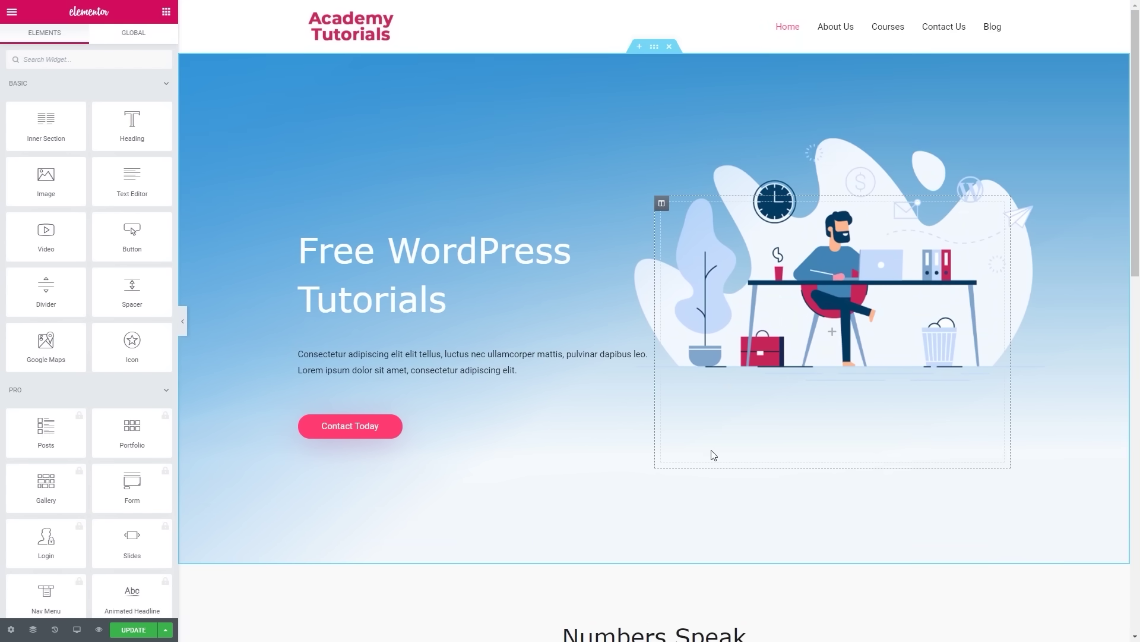
click(139, 630)
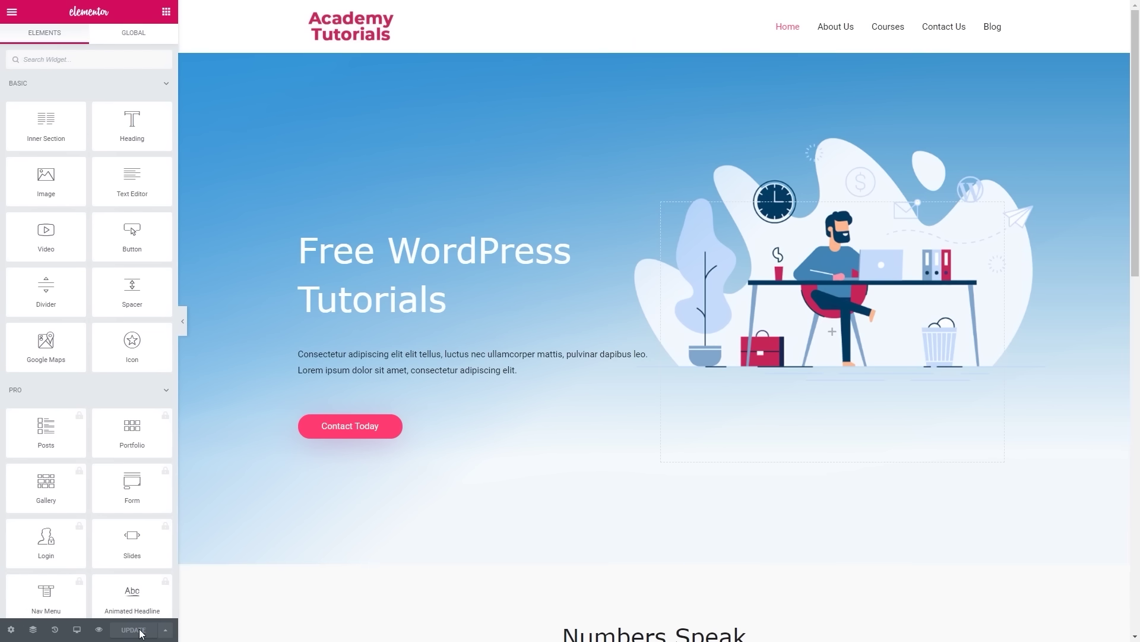
Step: View the published homepage and look over its sections down to the student testimonials
click(8, 13)
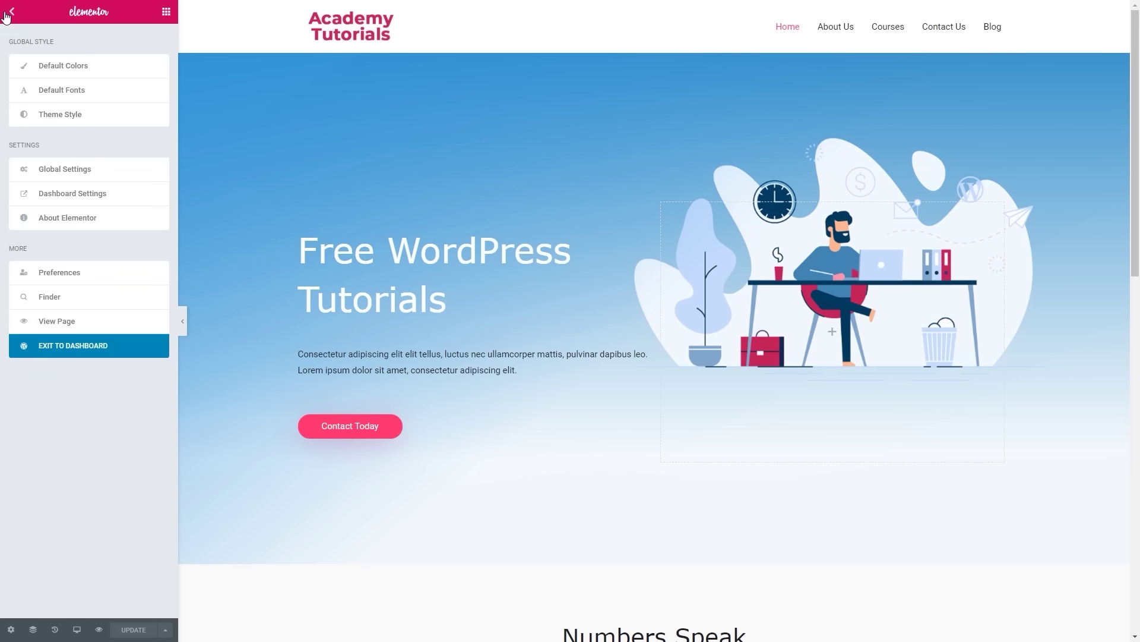
click(79, 322)
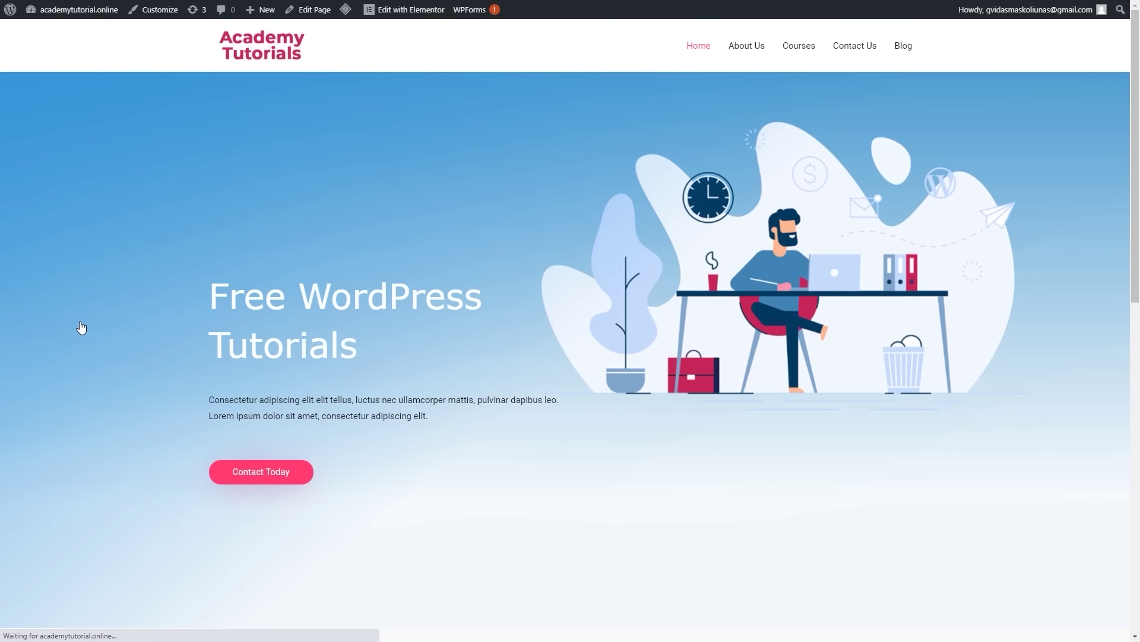
scroll(583, 303, down, 10)
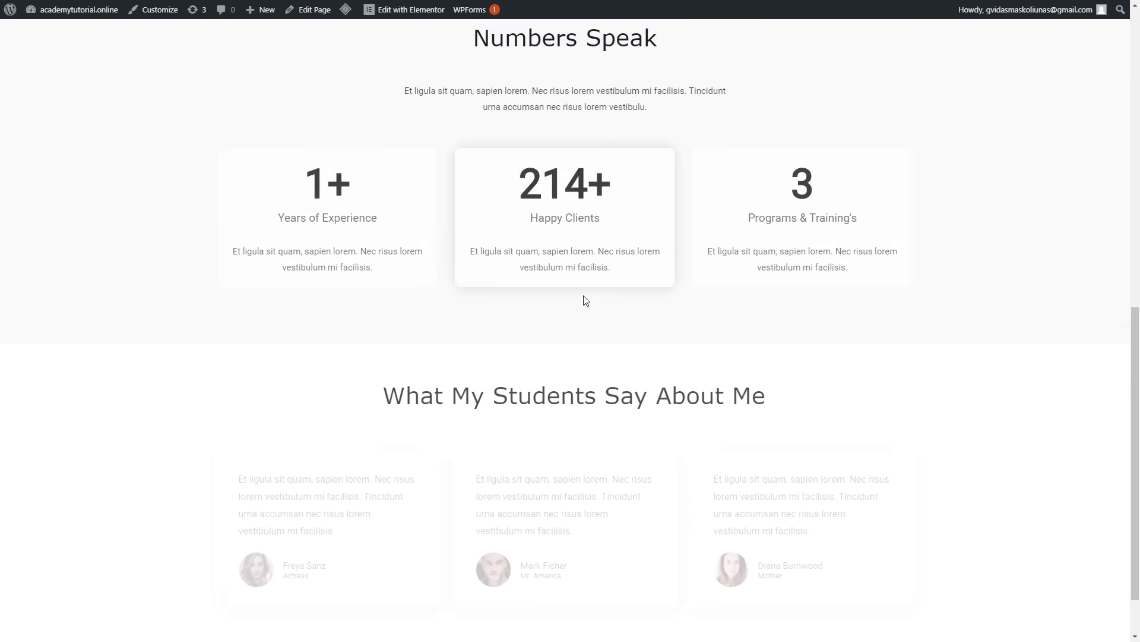
scroll(576, 314, up, 10)
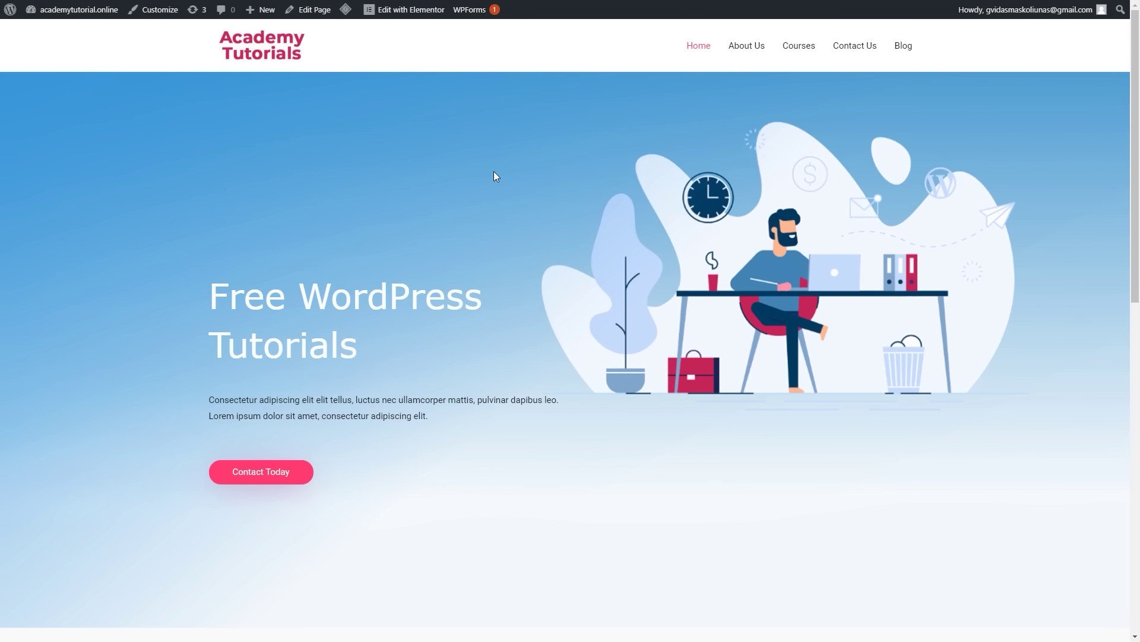
Step: In the post categories, rename Uncategorized to WordPress and delete the Yoga category
mouse_move(89, 11)
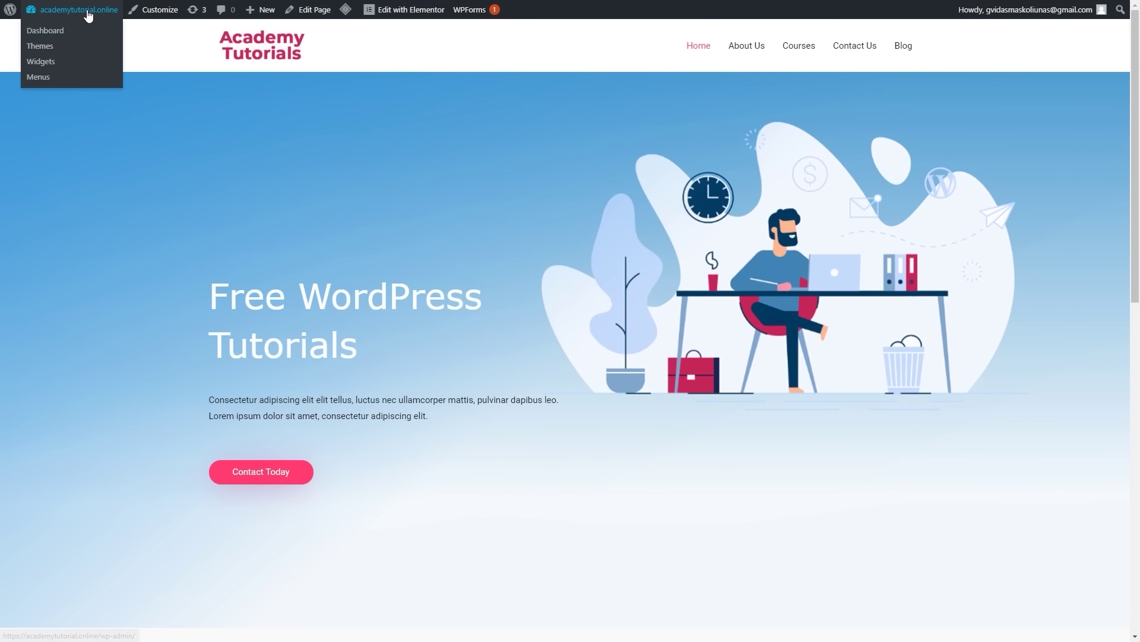
click(58, 38)
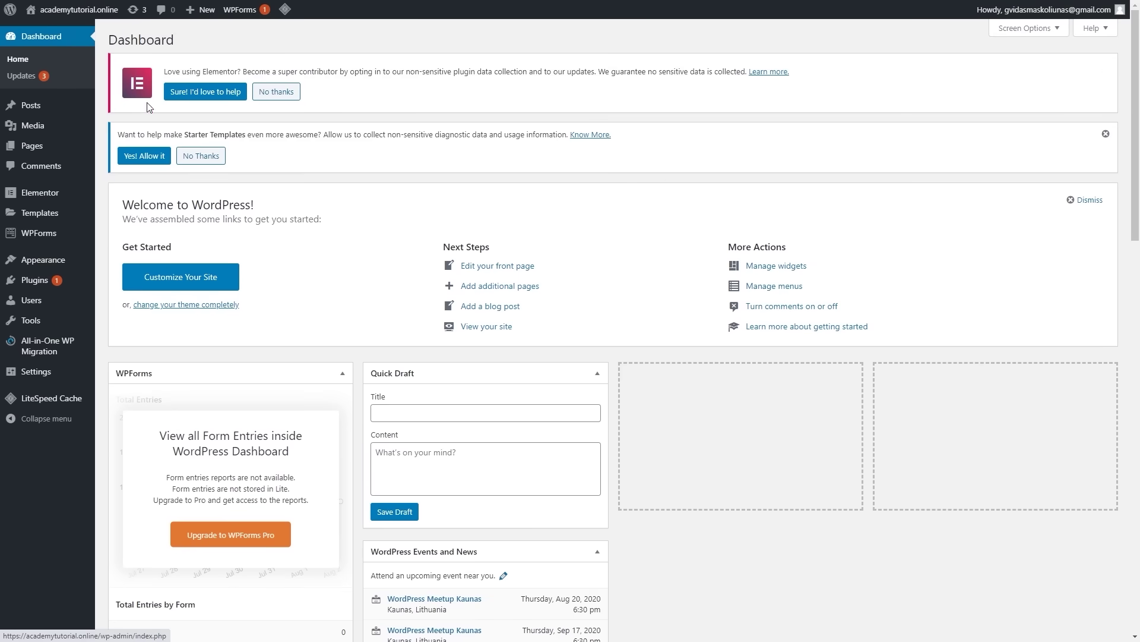
mouse_move(66, 113)
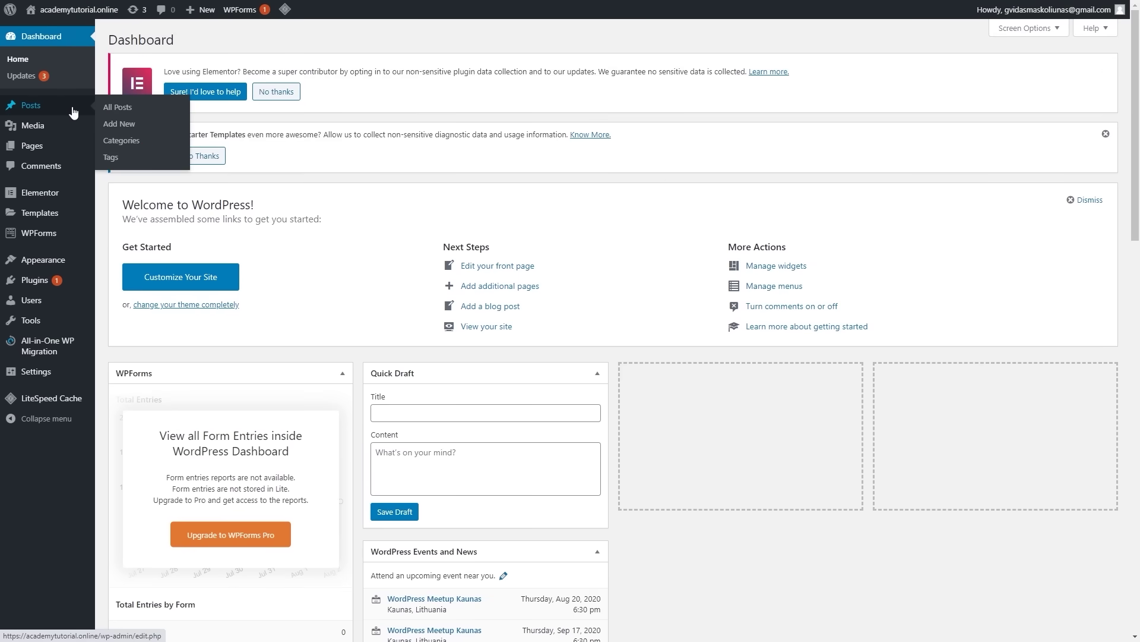
click(129, 145)
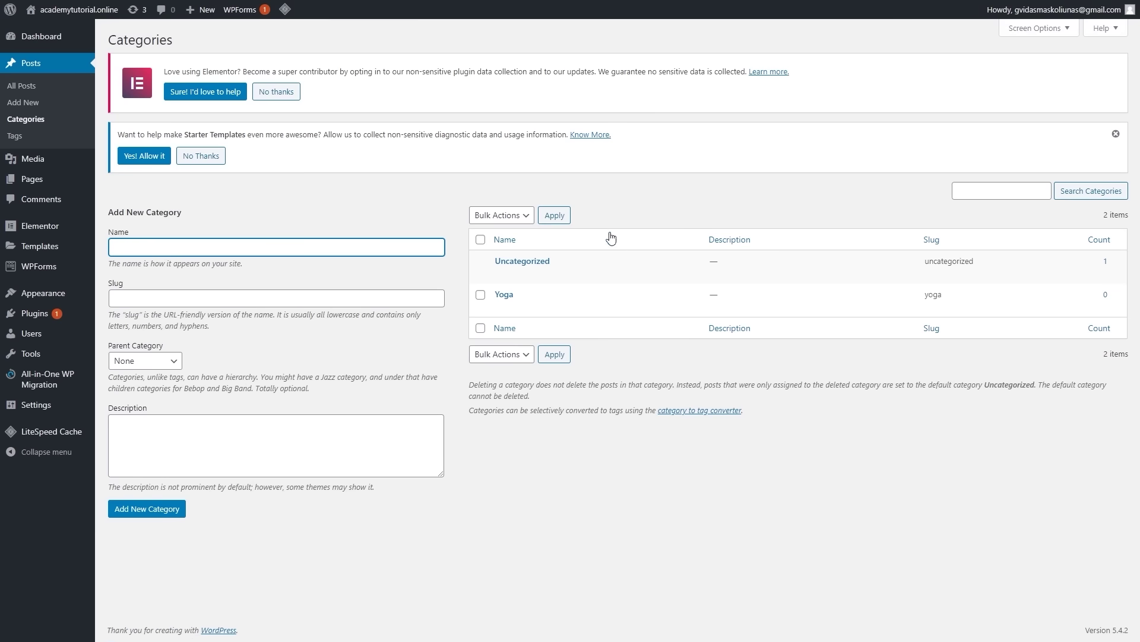
mouse_move(610, 301)
mouse_move(575, 270)
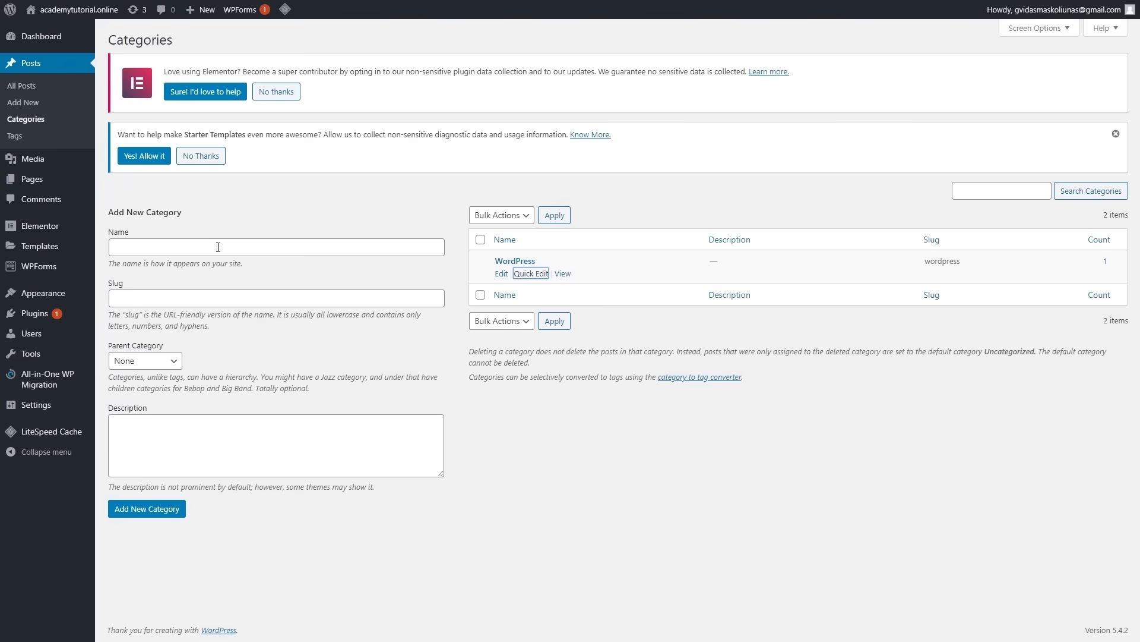
Step: Add a new post category named WooCommerce with the slug WooCommerce
click(220, 246)
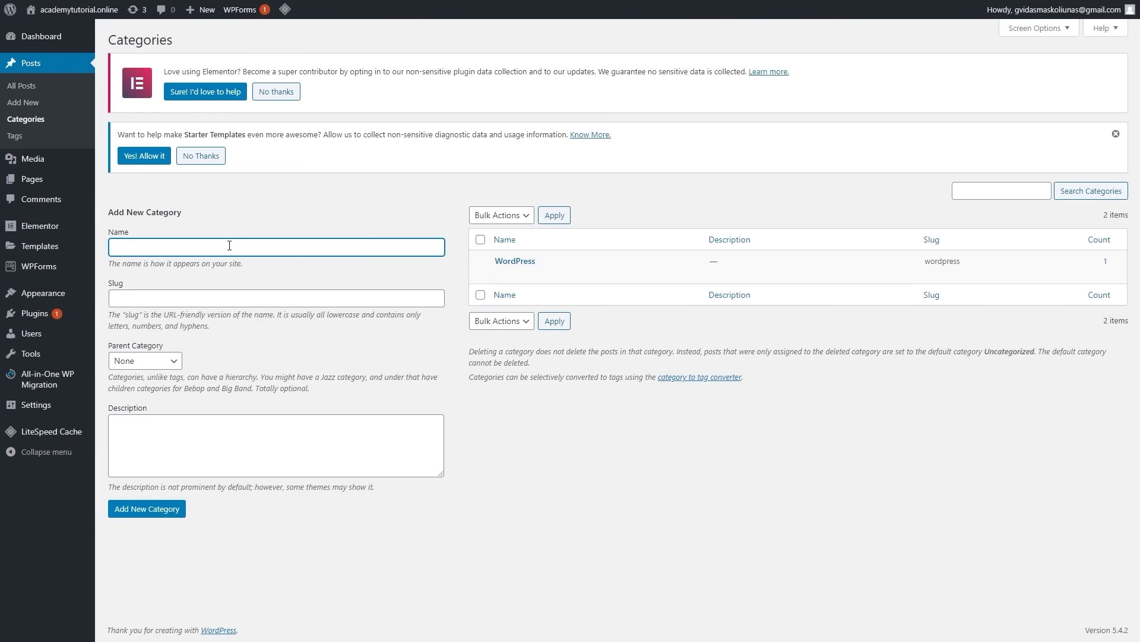
text(WooCommerce)
key(Tab)
text(WooCommerce)
click(172, 511)
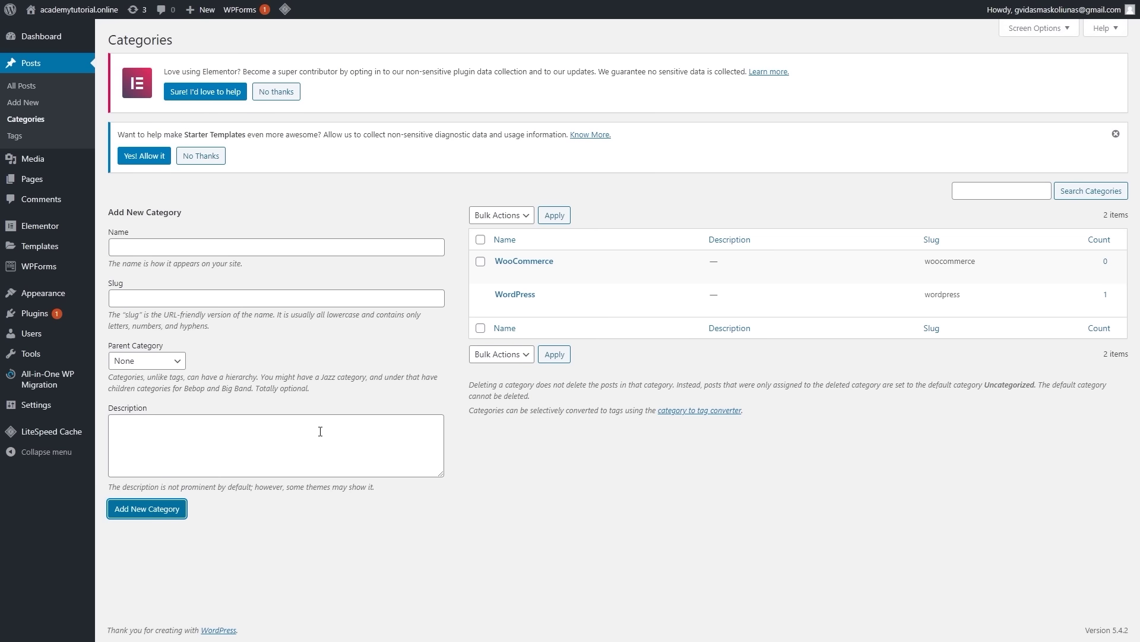
Step: Create a new post titled "WordPress and Elementor Course - Learn How to Create a Website" and paste in the course article text
click(35, 104)
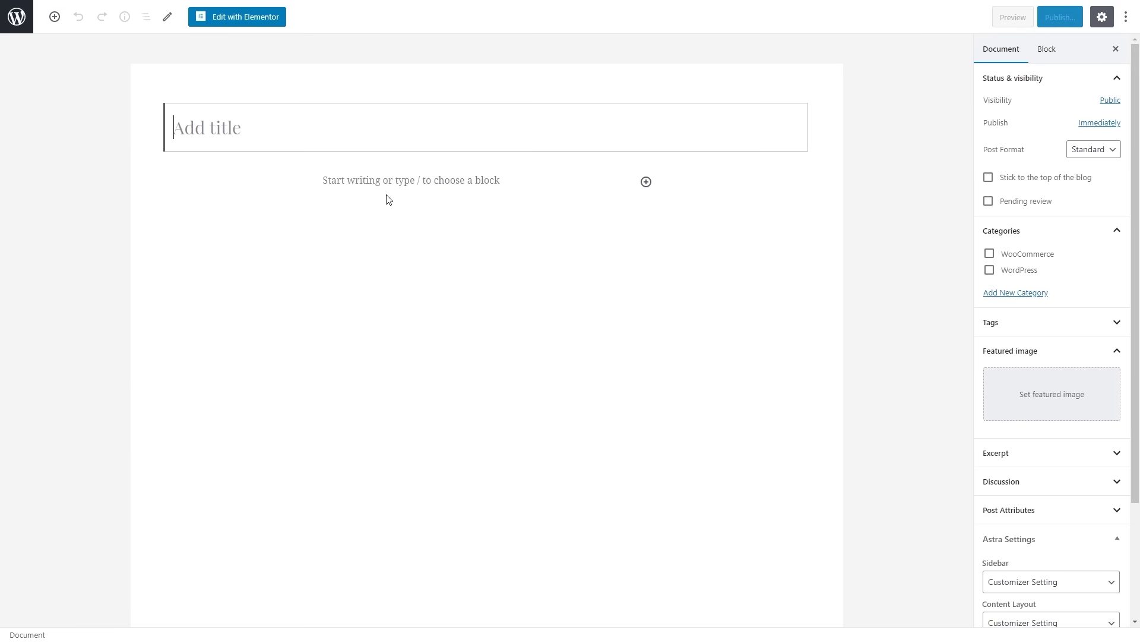
key(ctrl+v)
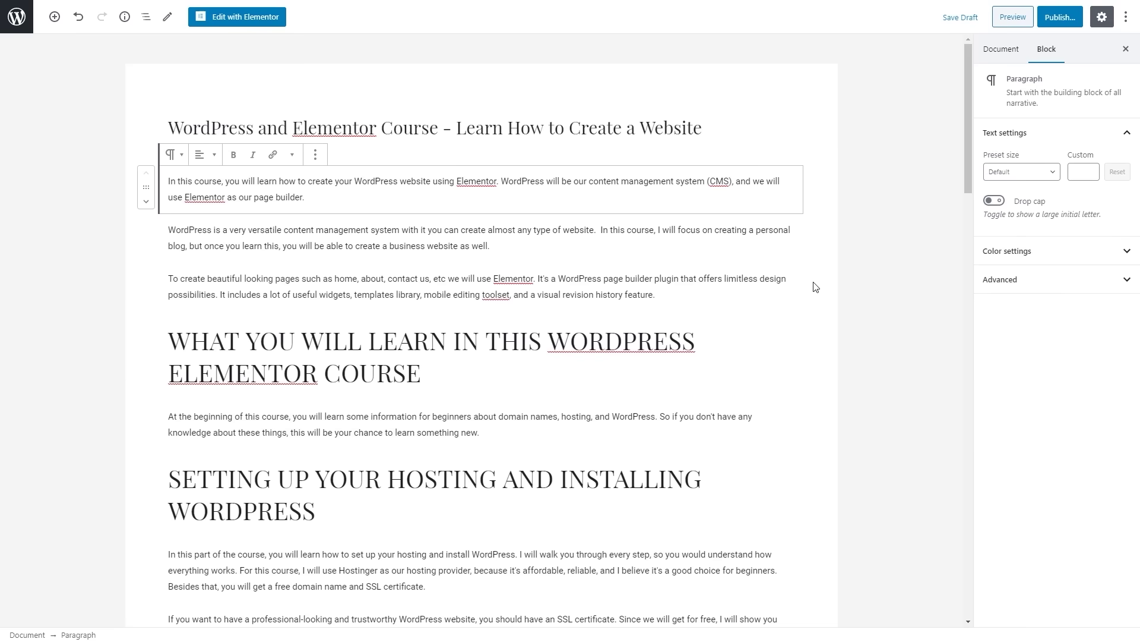
scroll(815, 287, down, 15)
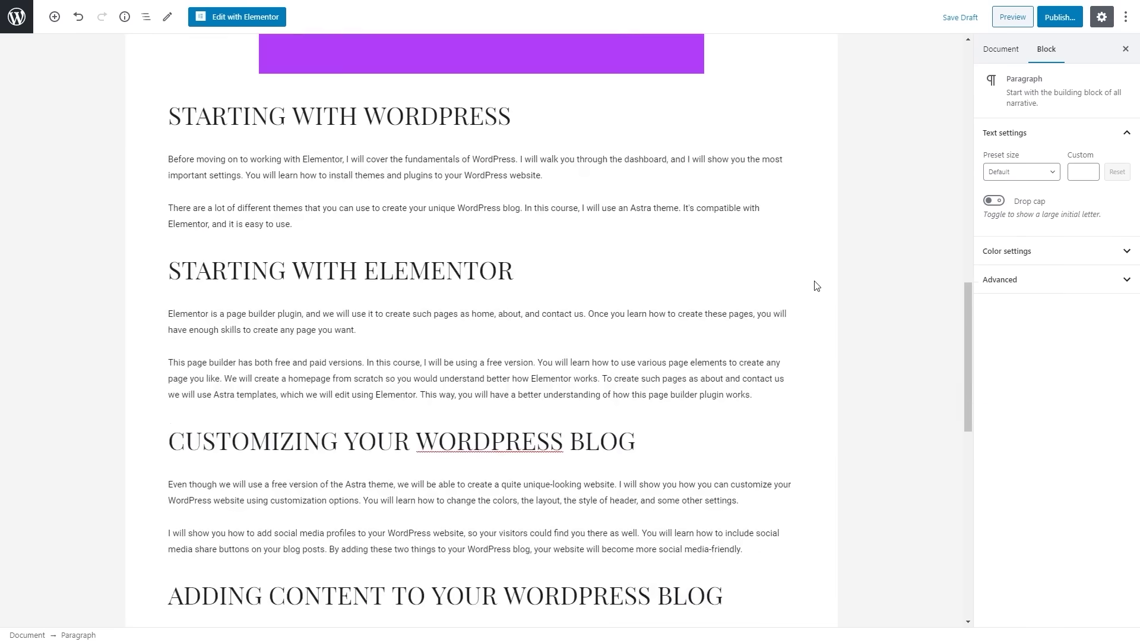
scroll(822, 285, up, 15)
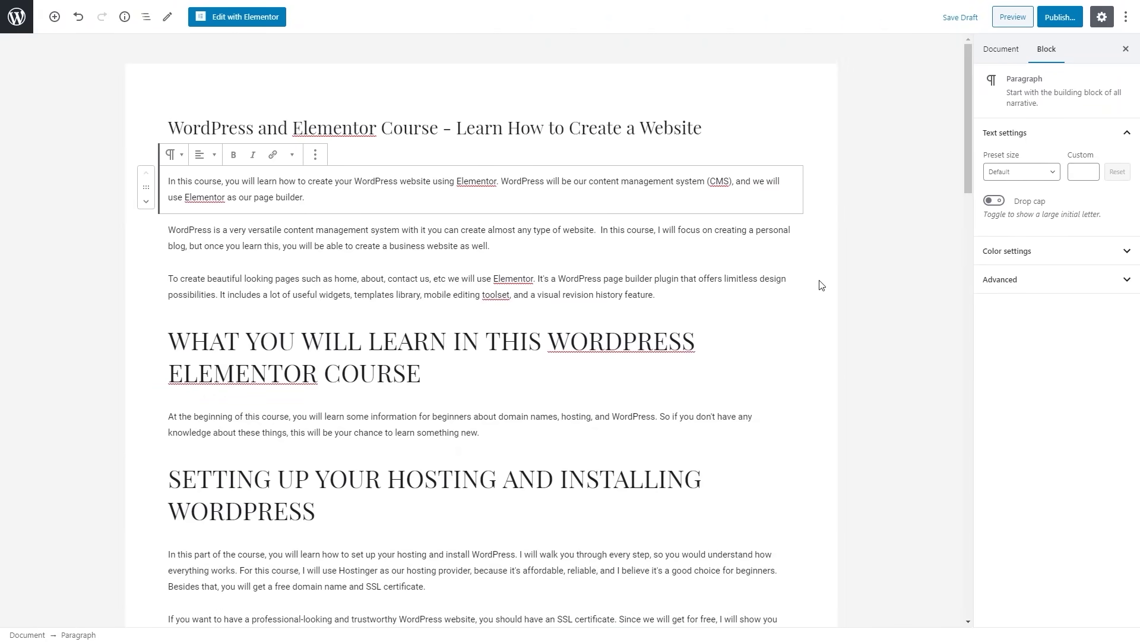
click(54, 16)
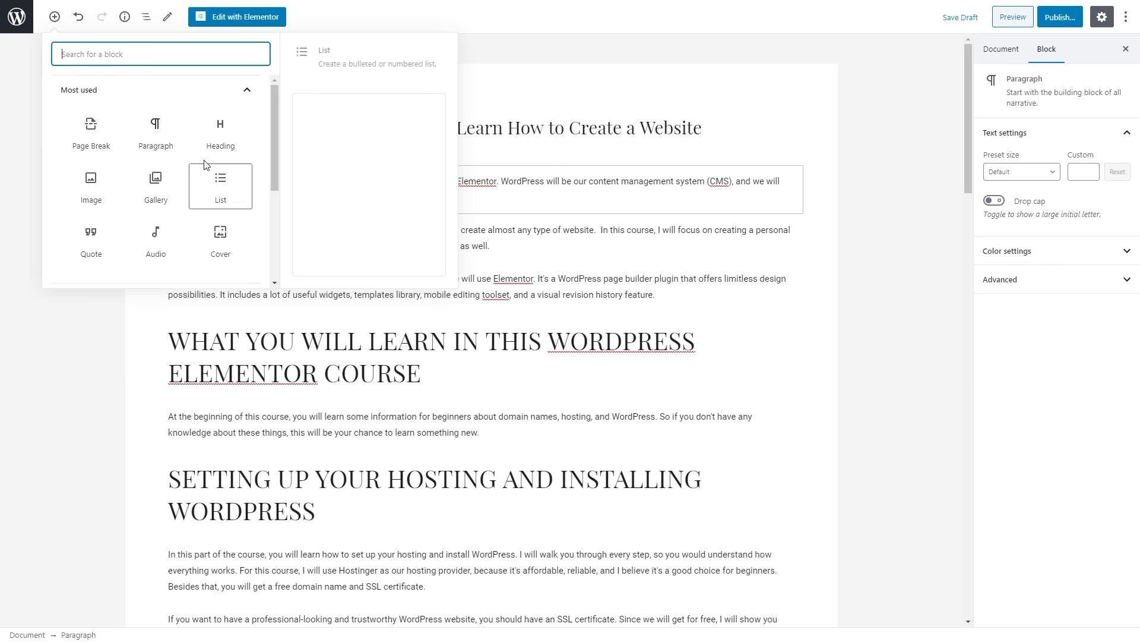
scroll(197, 167, down, 3)
scroll(197, 167, up, 3)
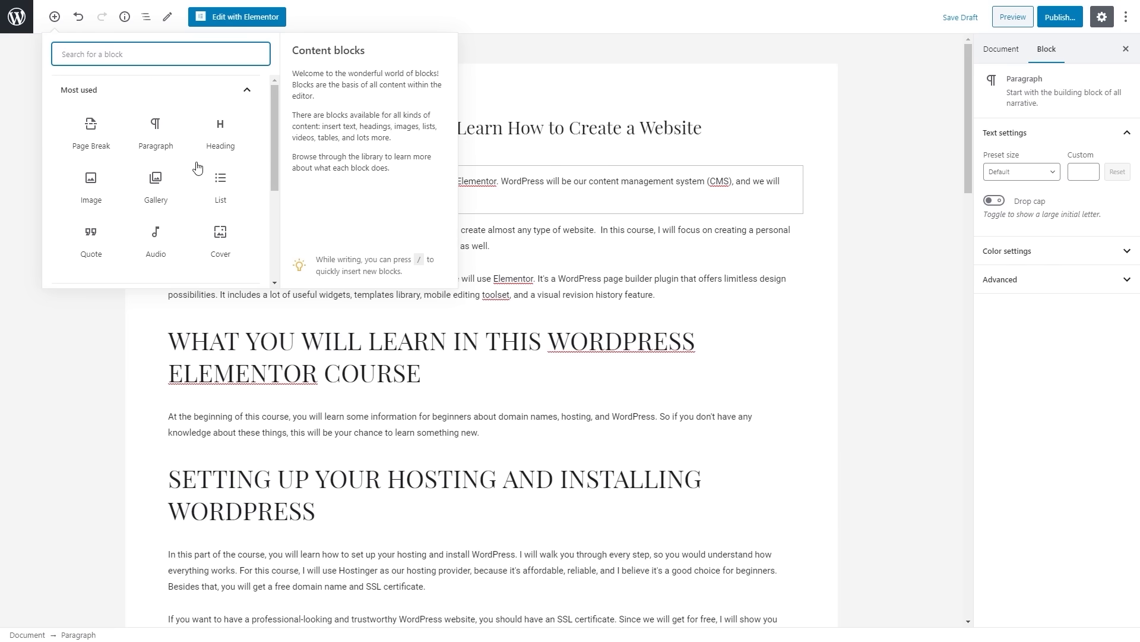
click(654, 279)
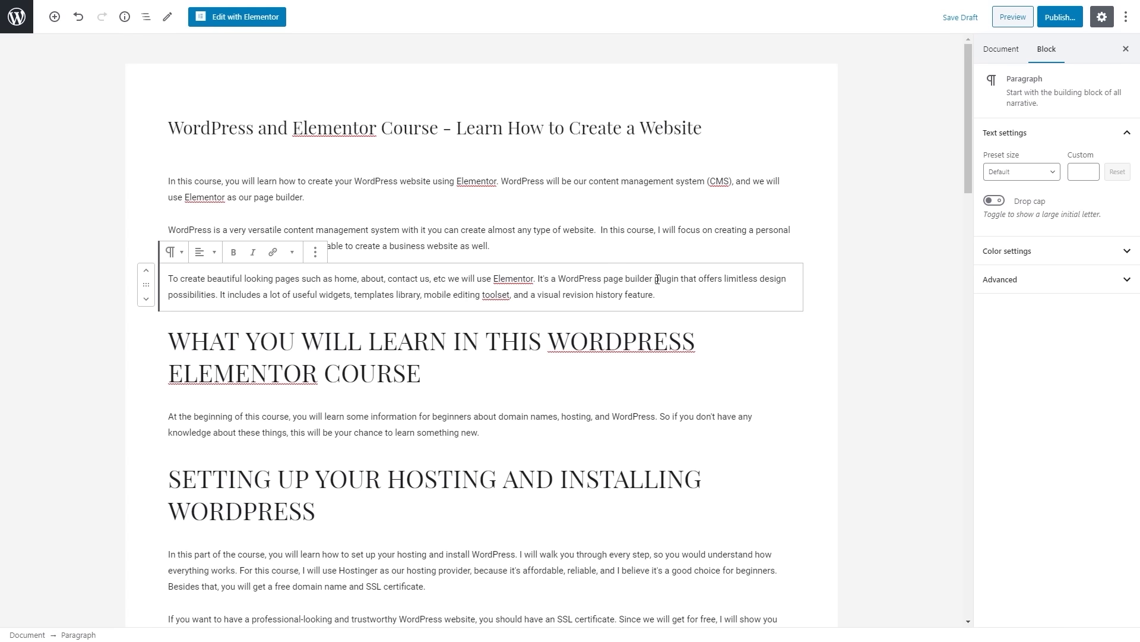
Step: Assign the post to the WordPress category and set Thumbnail6.png from the media library as its featured image
click(1003, 59)
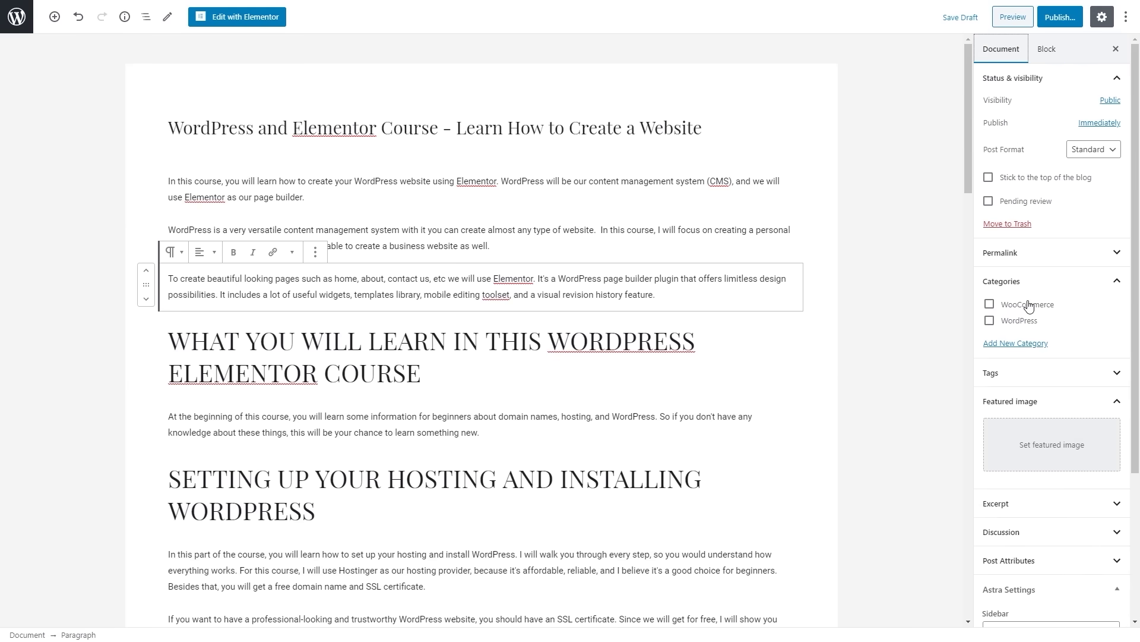
click(989, 322)
click(1057, 457)
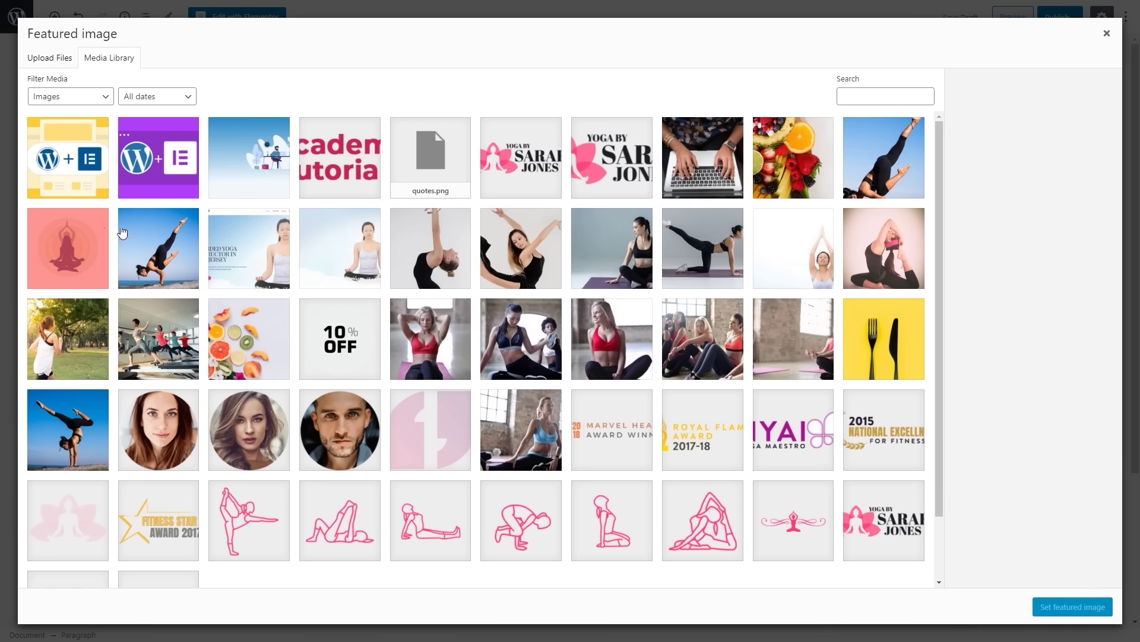
click(80, 169)
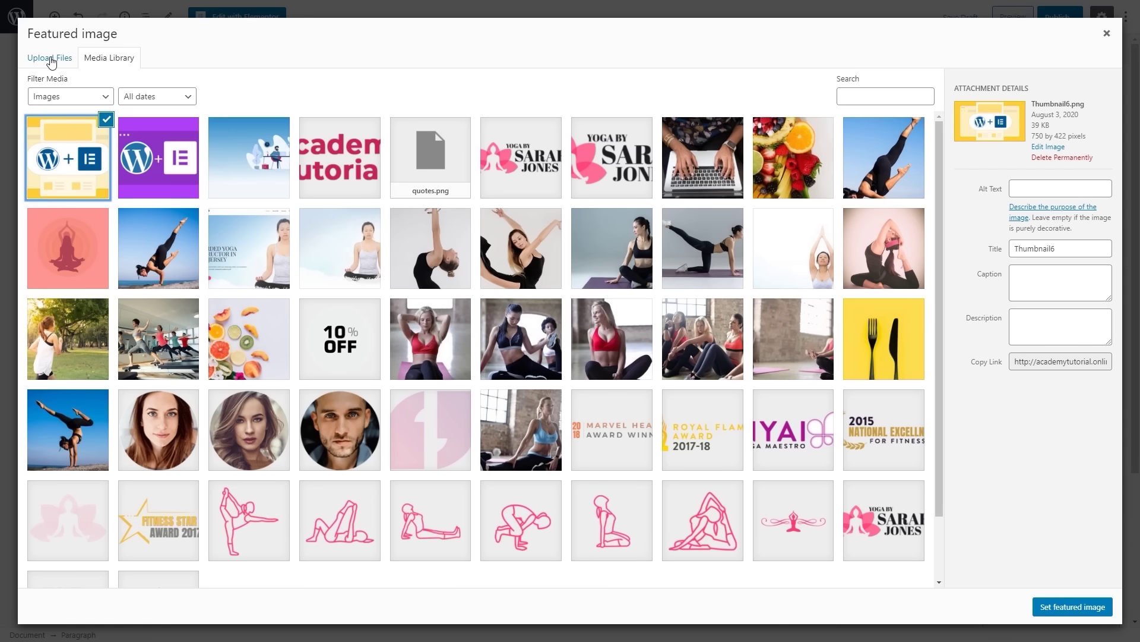
click(1082, 604)
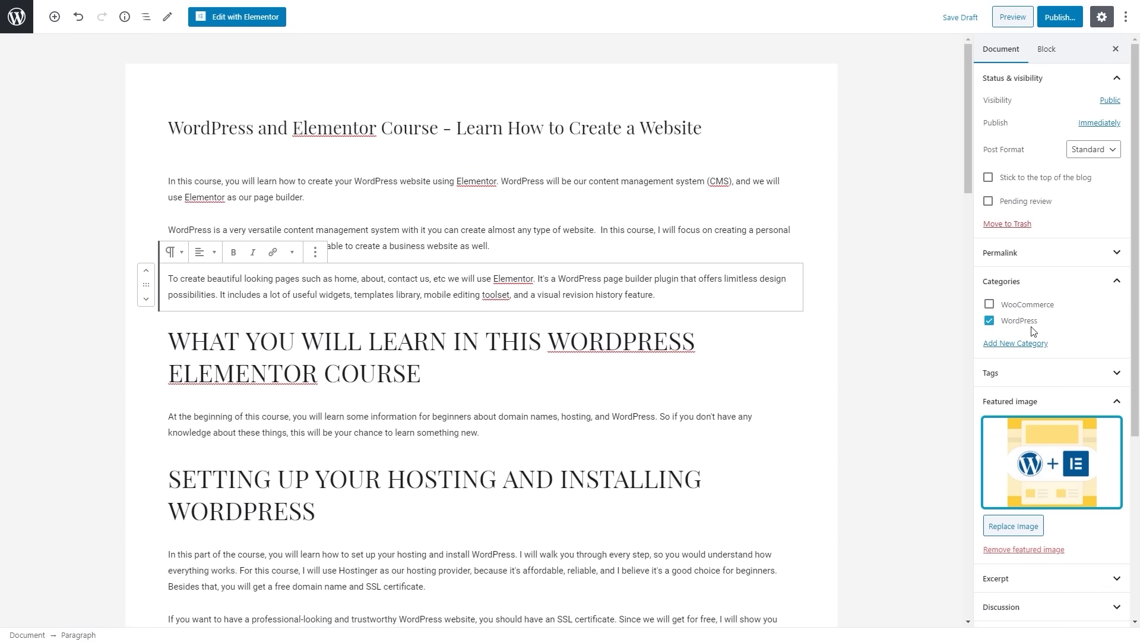
Step: Publish the course post and look over its live page
click(1059, 16)
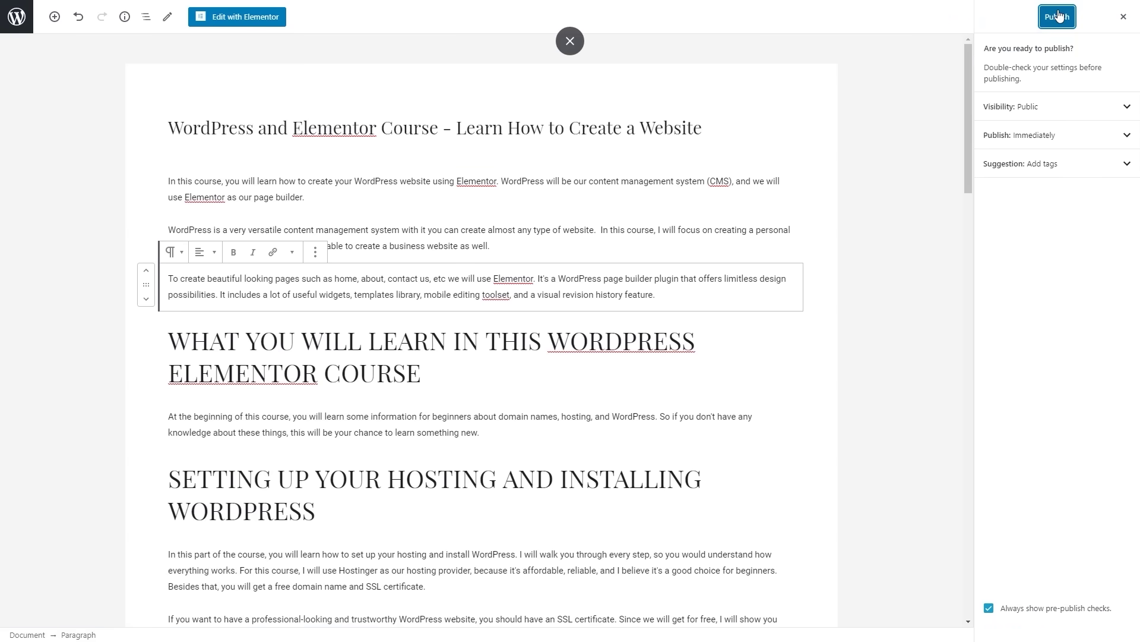
click(1059, 17)
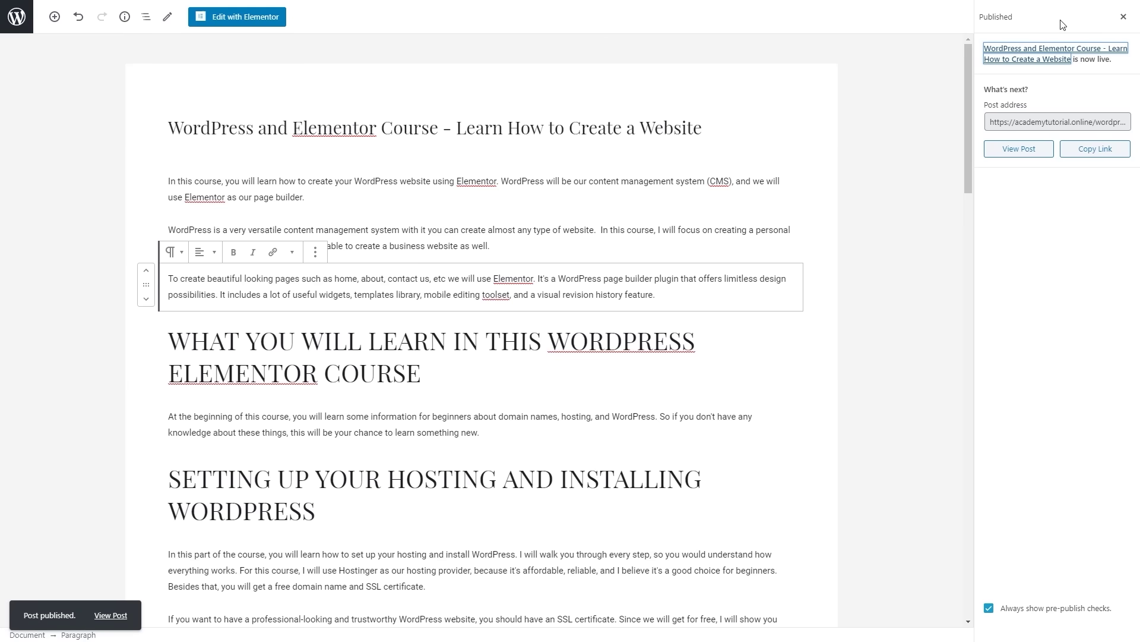
click(1020, 149)
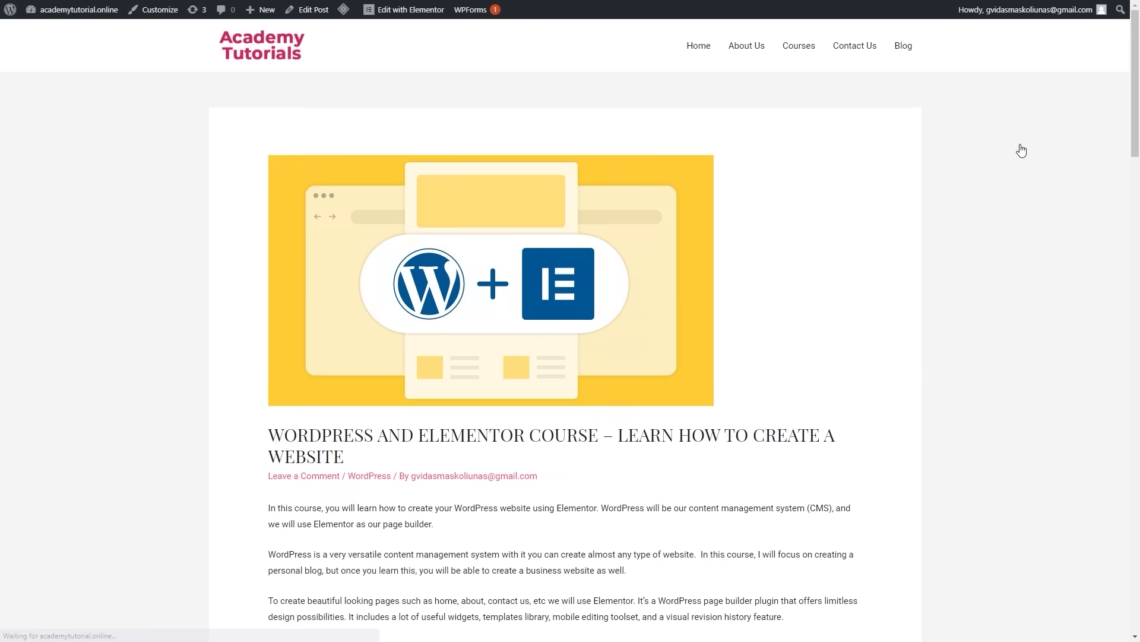
scroll(972, 196, down, 13)
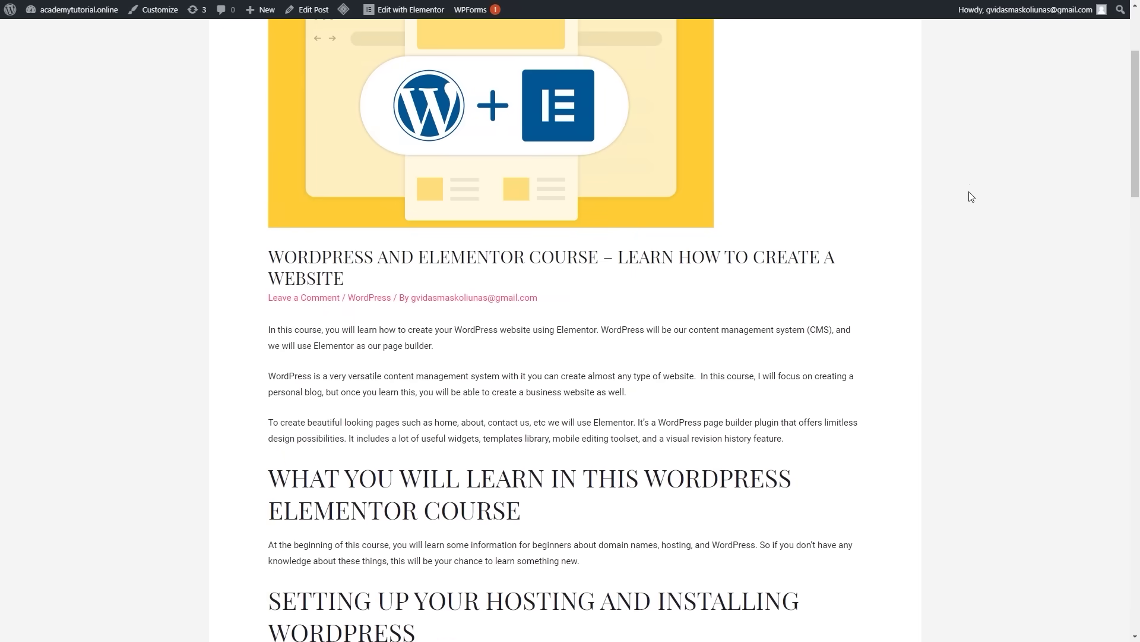
scroll(978, 181, down, 12)
scroll(988, 191, up, 13)
scroll(991, 194, up, 12)
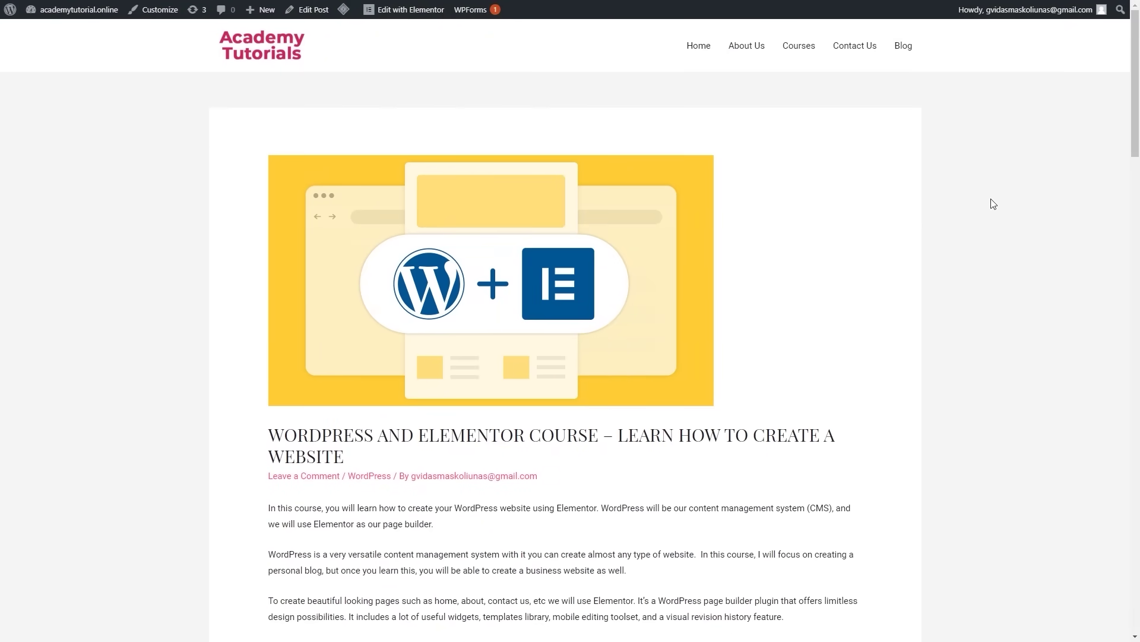
Step: Go to the site's homepage from the published post
click(291, 61)
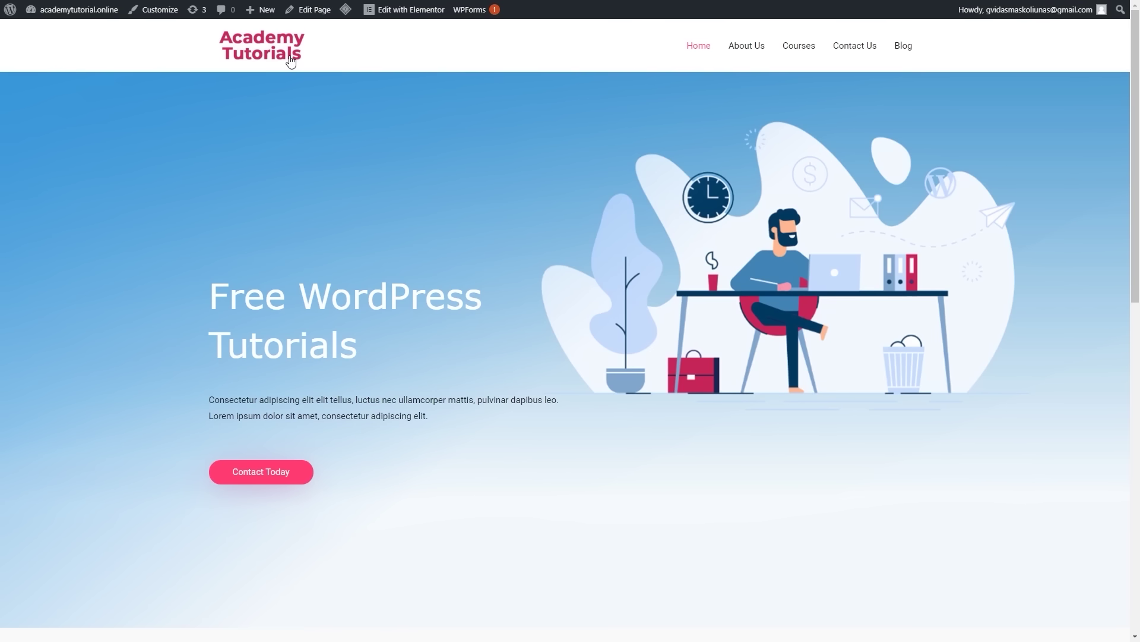